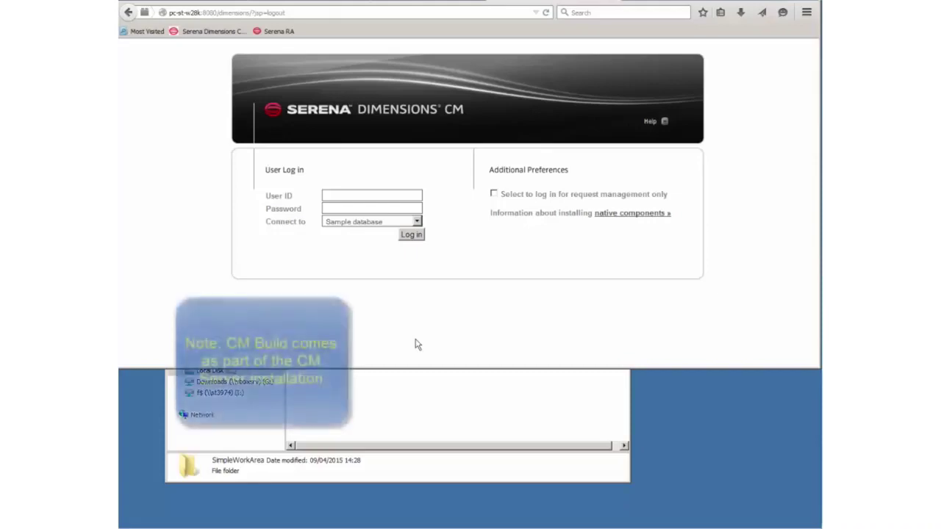
# - Log in to the Dimensions CM web client with the user ID and its saved password
pyautogui.click(377, 198)
pyautogui.write('dmsys')
pyautogui.press('Down')
pyautogui.press('Return')
pyautogui.click(410, 234)
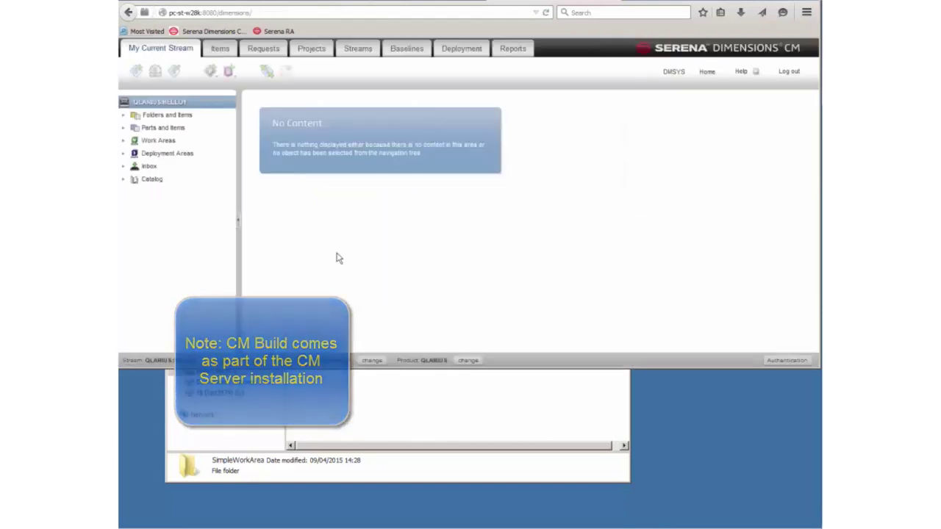
# - Create an empty stream SIMPLE_BUILD with branch simpleb and a short description
pyautogui.click(358, 48)
pyautogui.click(134, 70)
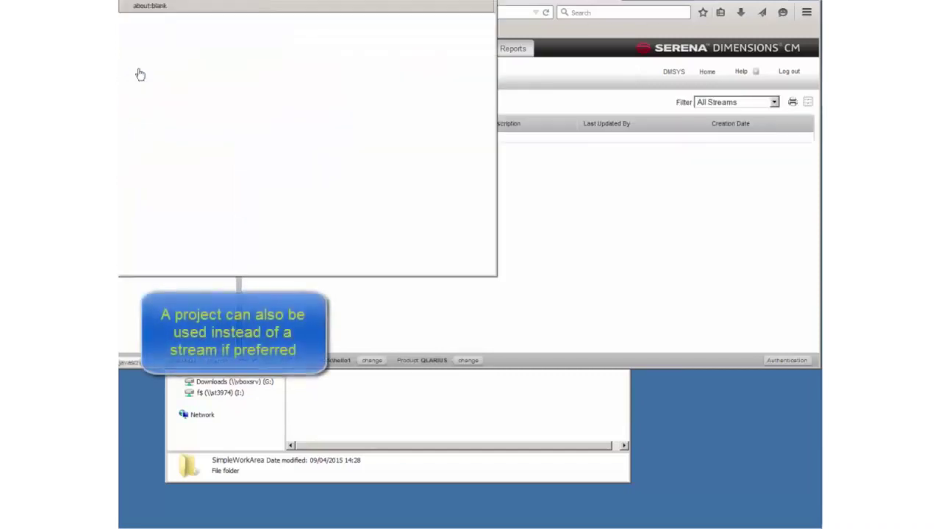
pyautogui.write('S')
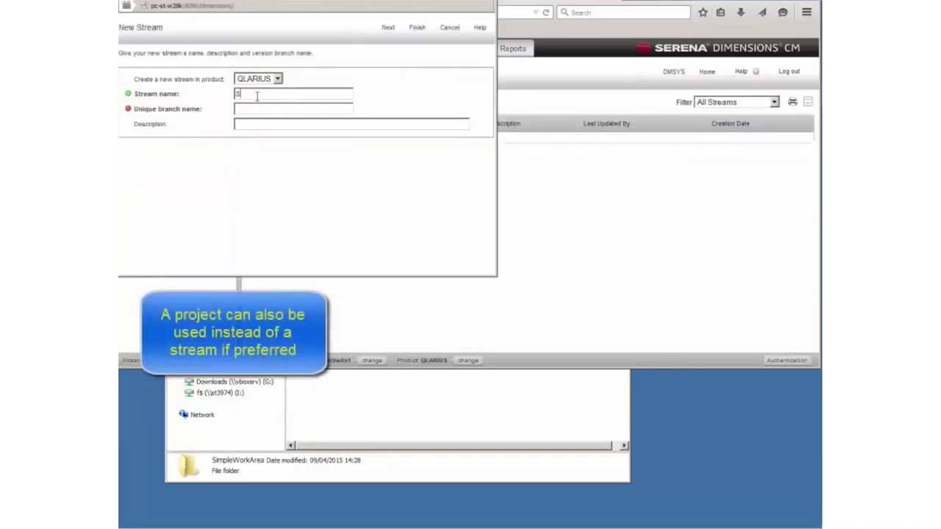
pyautogui.write('IMPLE_BUILD')
pyautogui.write('simpleb')
pyautogui.press('Tab')
pyautogui.write('simle')
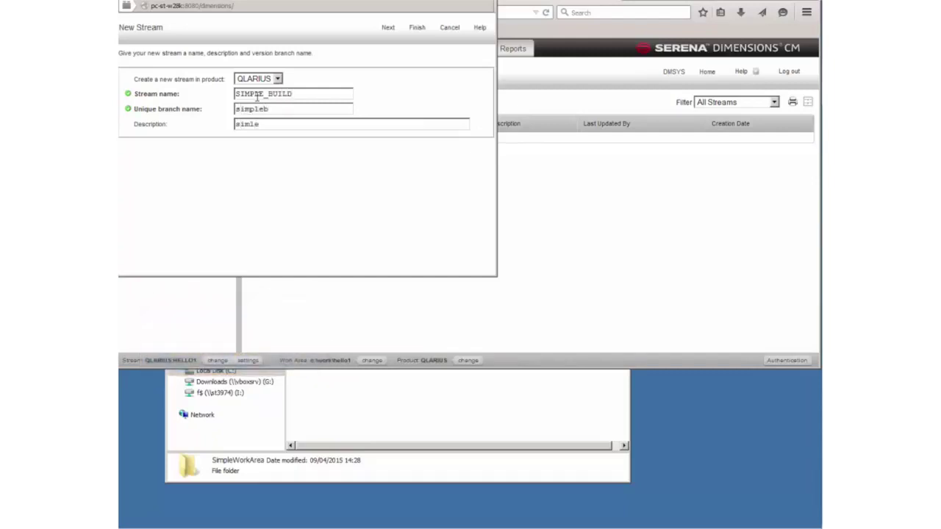
pyautogui.write('ple')
pyautogui.click(389, 28)
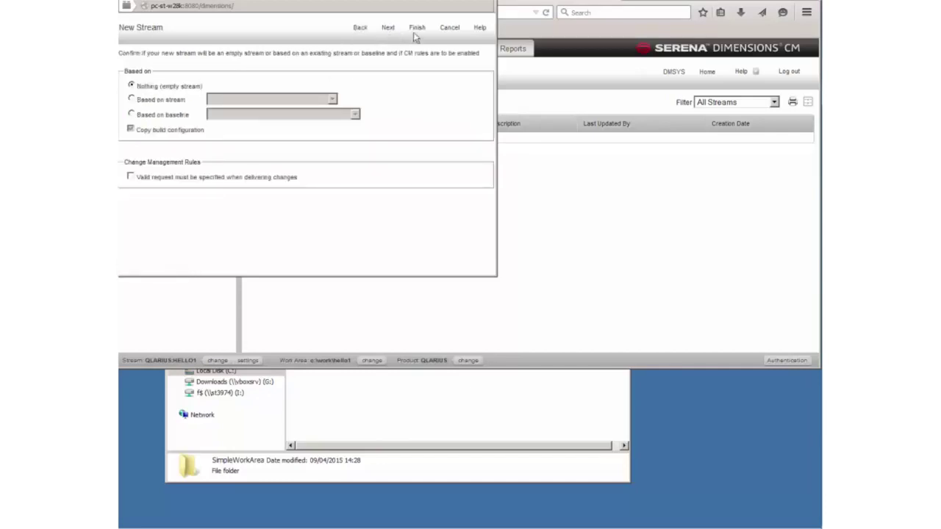
pyautogui.click(416, 29)
pyautogui.click(337, 137)
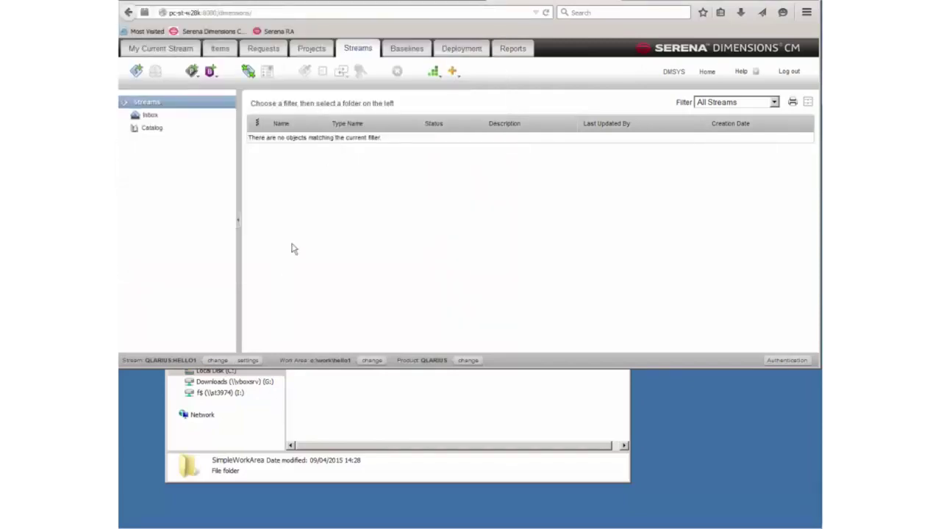
# - Make QLARIUS:SIMPLE_BUILD the current stream
pyautogui.click(218, 361)
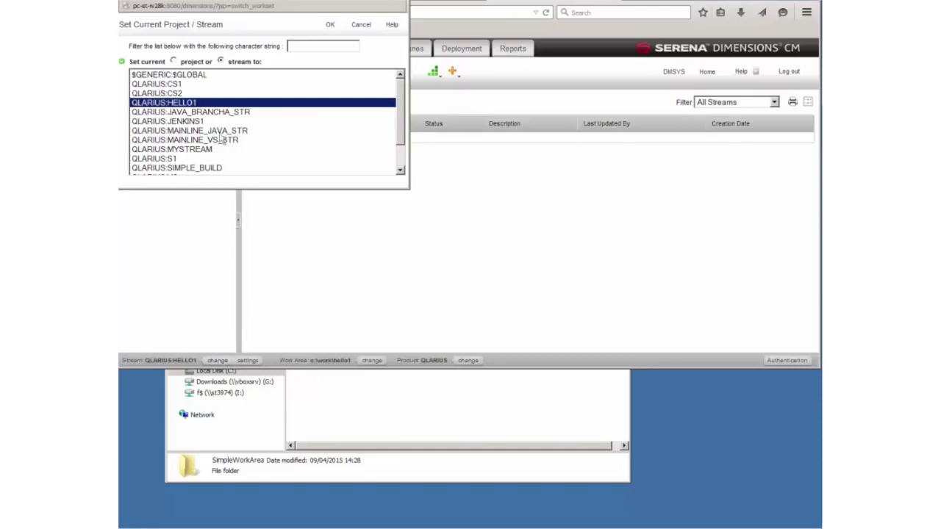
pyautogui.scroll(-2, 172, 151)
pyautogui.click(172, 142)
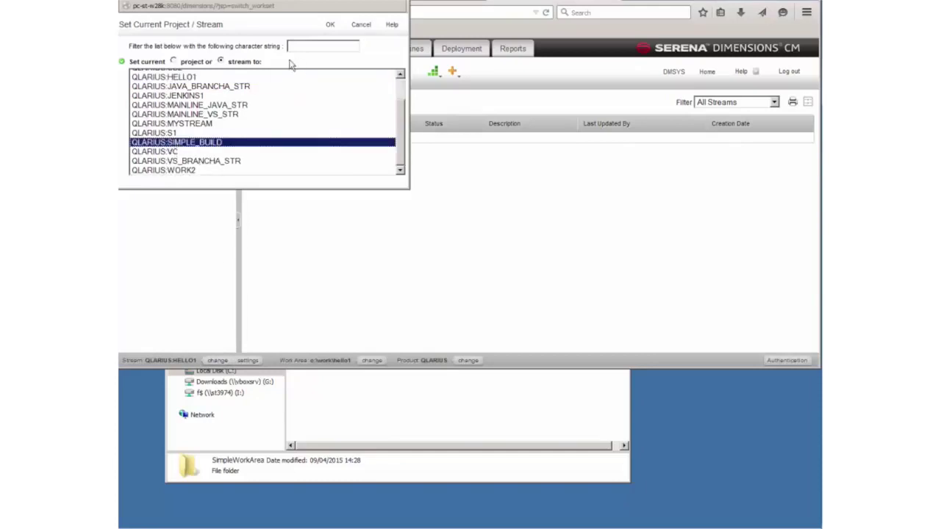
pyautogui.click(330, 25)
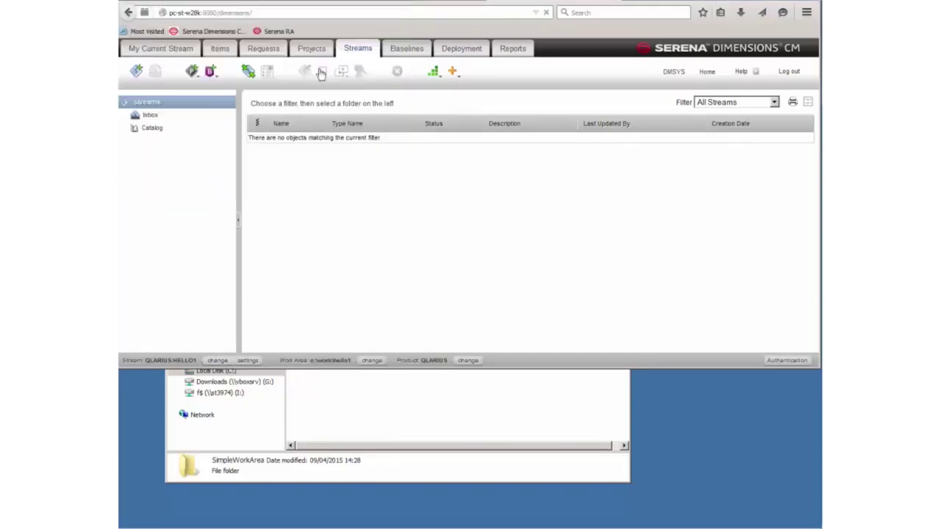
pyautogui.click(350, 408)
# - Copy the C:\work\cm\SimpleWorkArea path and check simple.c's contents, then return to the browser
pyautogui.doubleClick(328, 295)
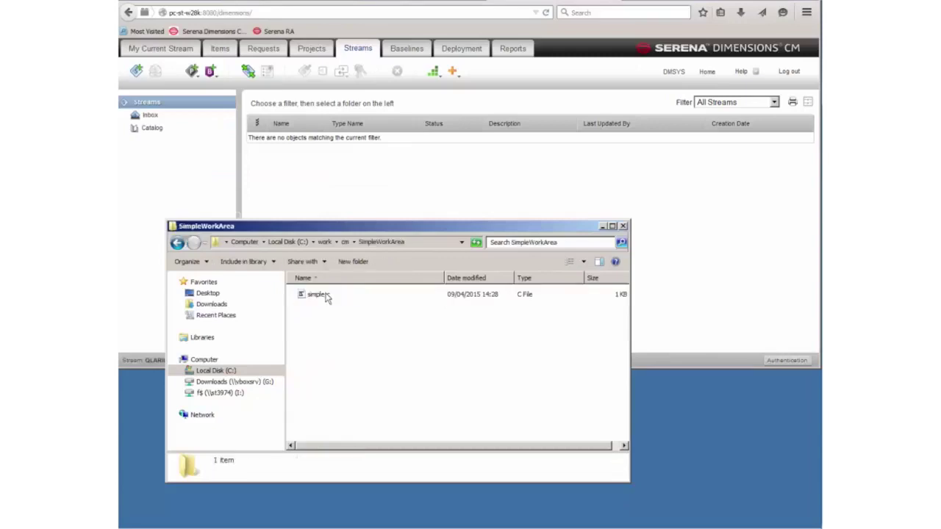
pyautogui.click(429, 241)
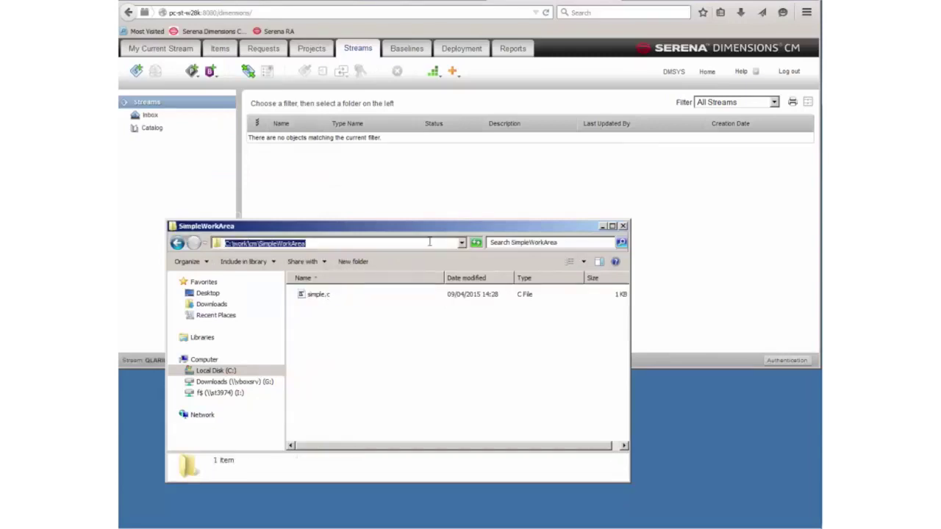
pyautogui.doubleClick(318, 294)
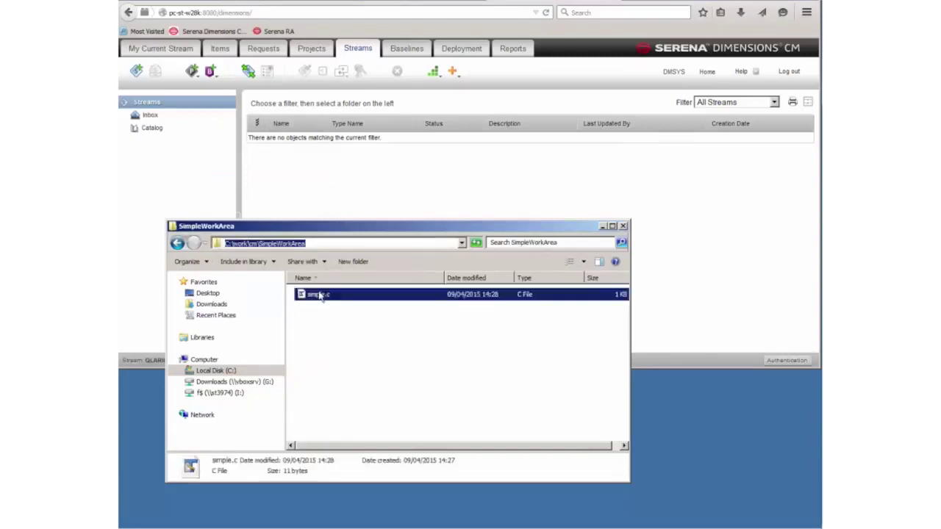
pyautogui.doubleClick(130, 216)
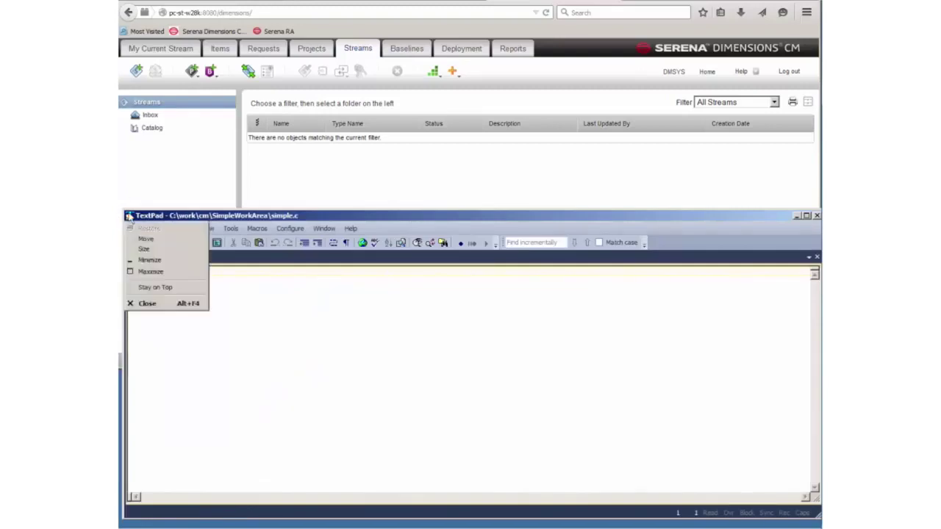
pyautogui.click(253, 174)
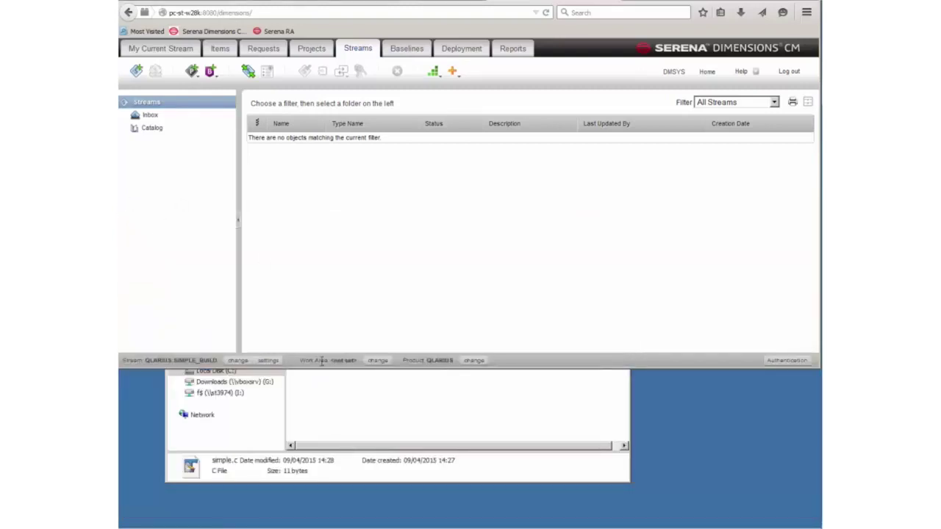
# - Set the stream's work area to C:\work\cm\SimpleWorkArea
pyautogui.click(378, 361)
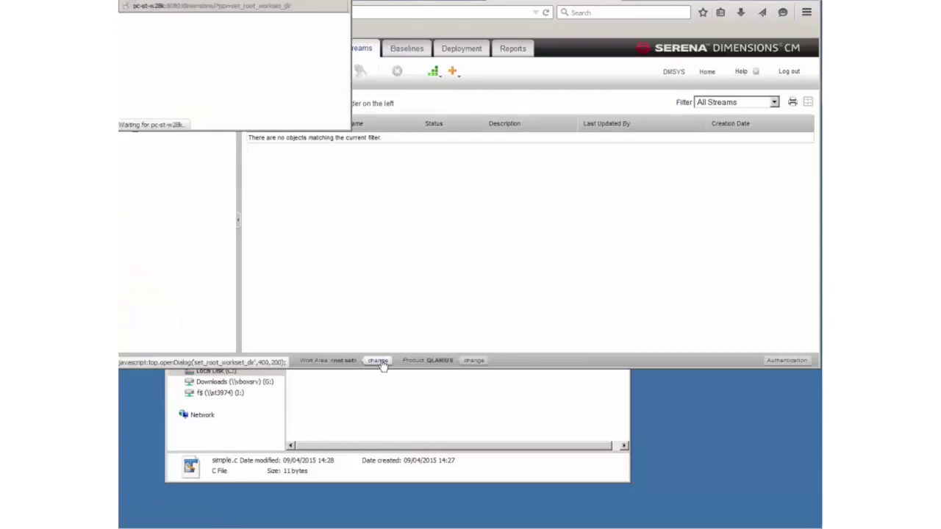
pyautogui.hotkey('ctrl', 'v')
pyautogui.click(273, 25)
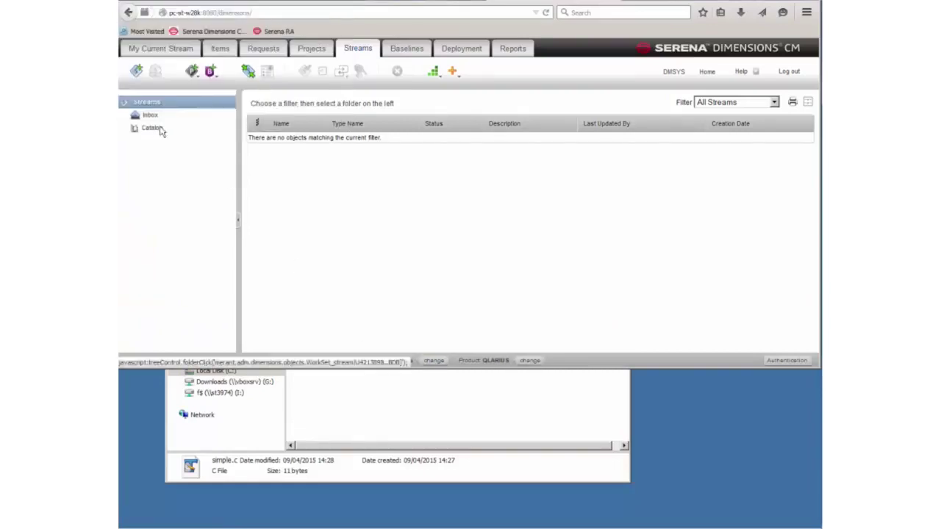
# - Deliver simple.c from the work area into SIMPLE_BUILD as an addition
pyautogui.click(145, 52)
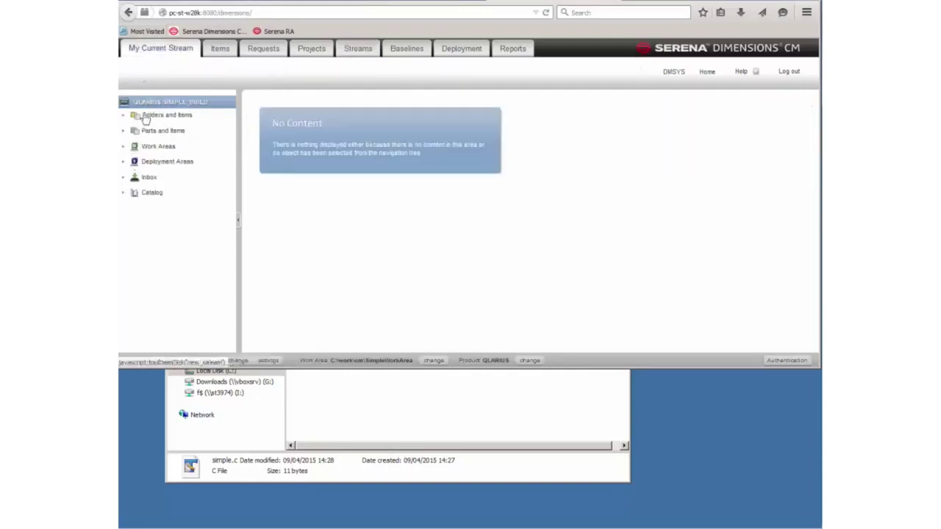
pyautogui.click(165, 115)
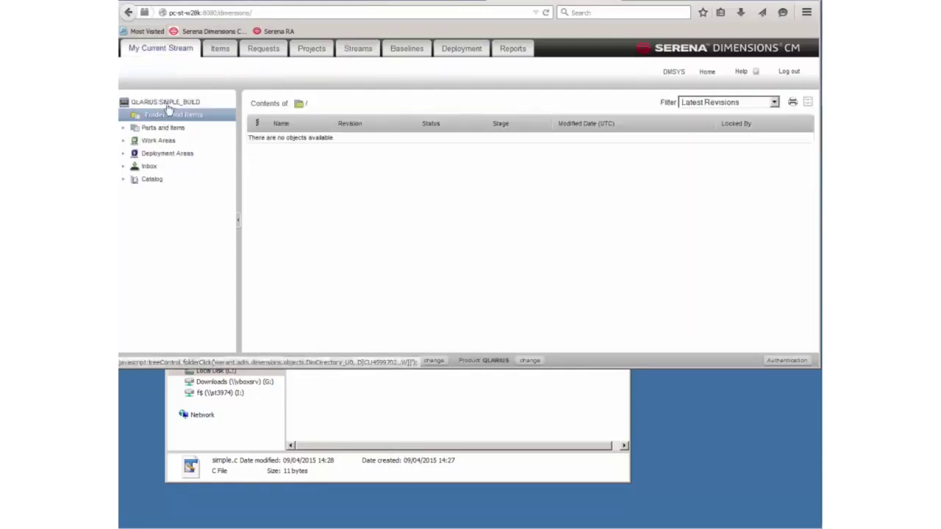
pyautogui.click(156, 71)
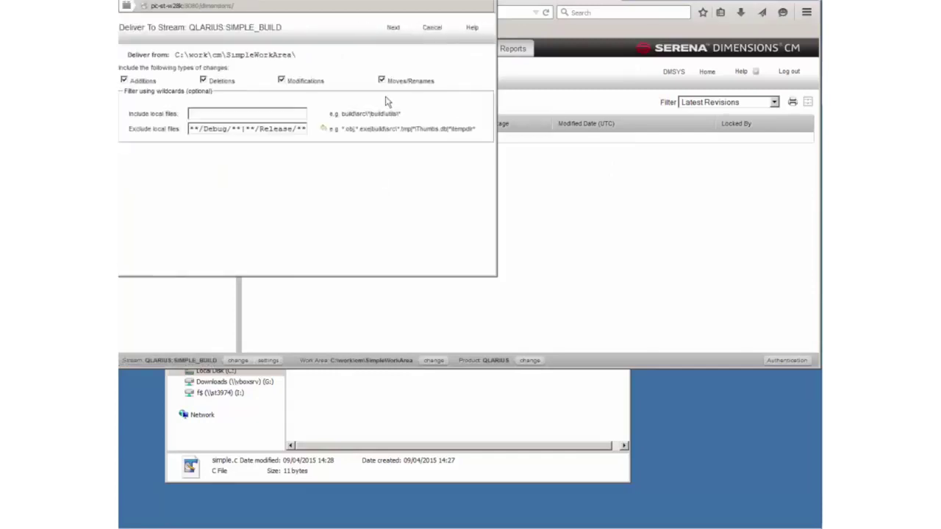
pyautogui.click(389, 28)
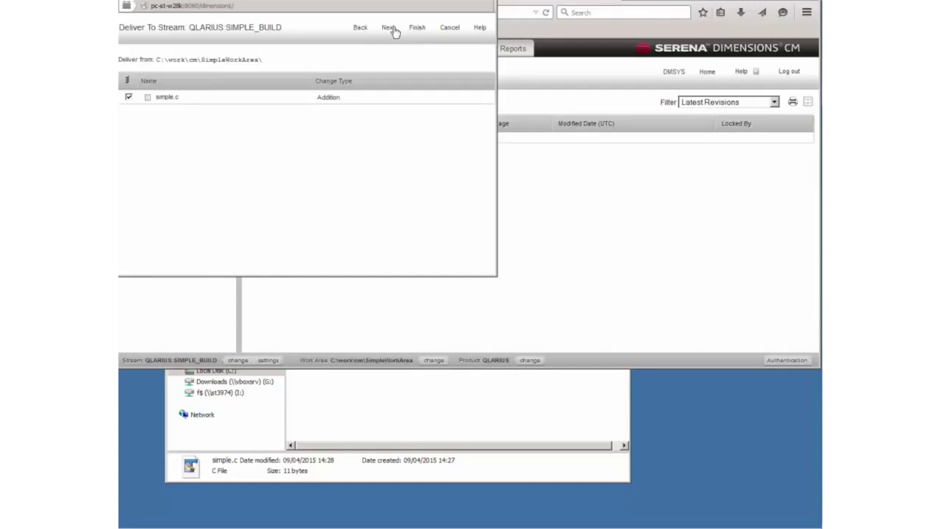
pyautogui.click(417, 29)
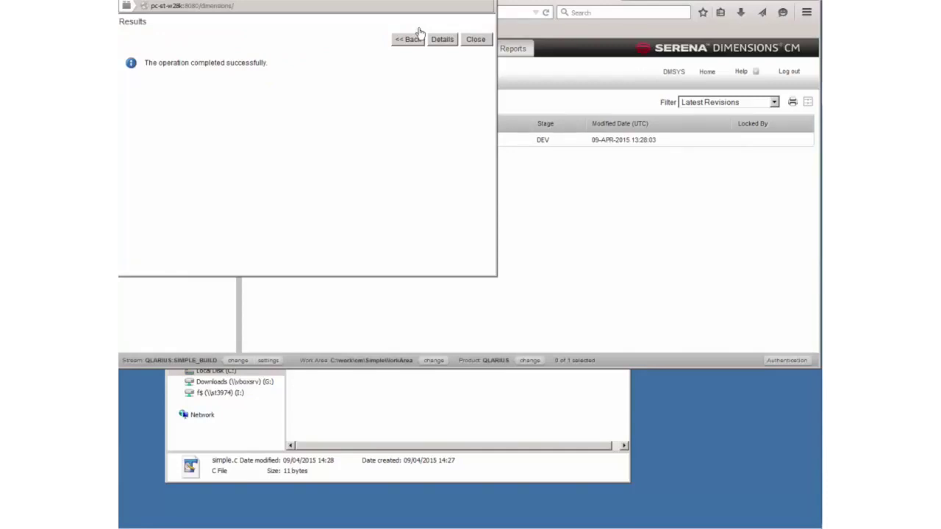
pyautogui.click(485, 41)
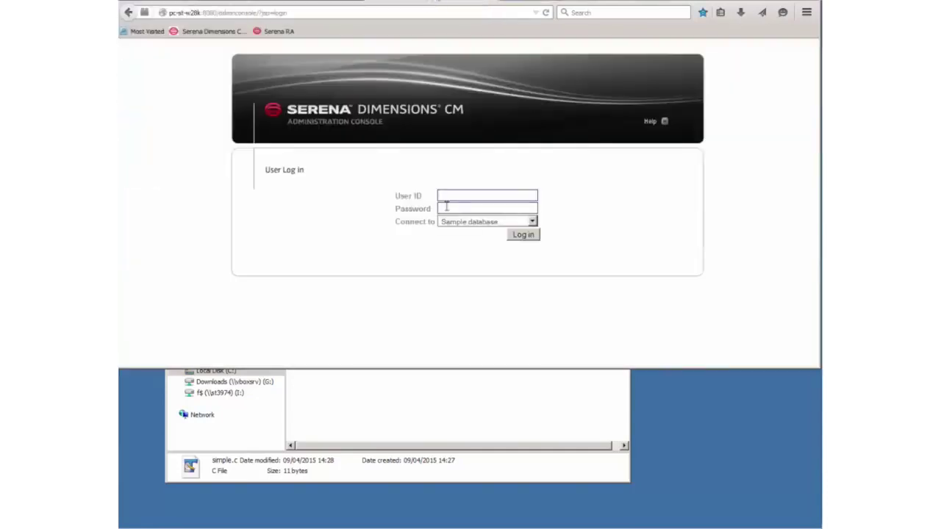
# - Log in to the Administration Console with the saved administrator login and open Build administration
pyautogui.click(481, 200)
pyautogui.click(475, 209)
pyautogui.click(529, 237)
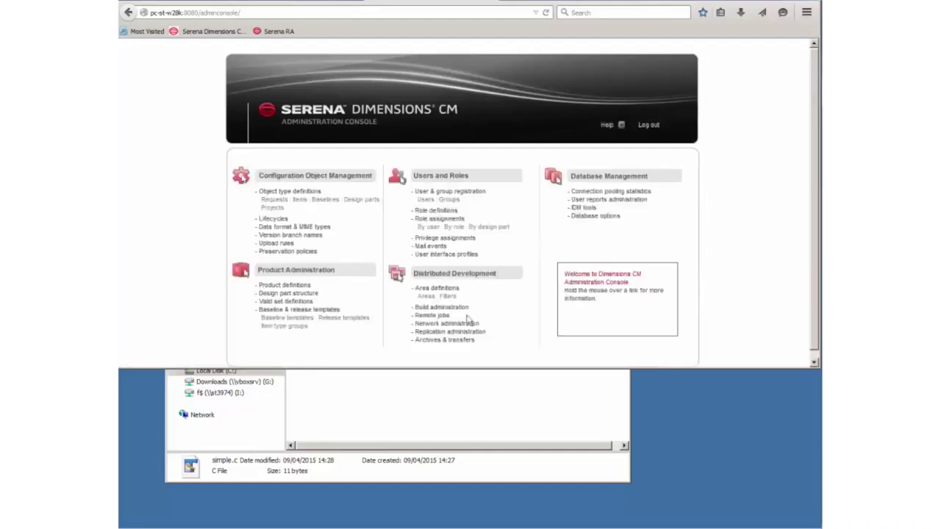
pyautogui.click(443, 308)
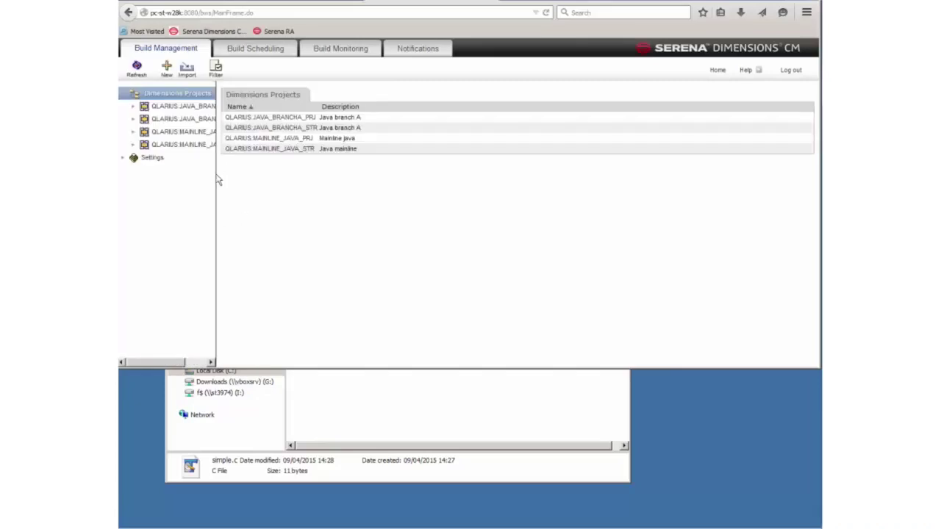
# - Start a new build configuration named SimpleBuild under QLARIUS:SIMPLE_BUILD with a Simple Build description
pyautogui.moveTo(216, 180); pyautogui.dragTo(262, 176)
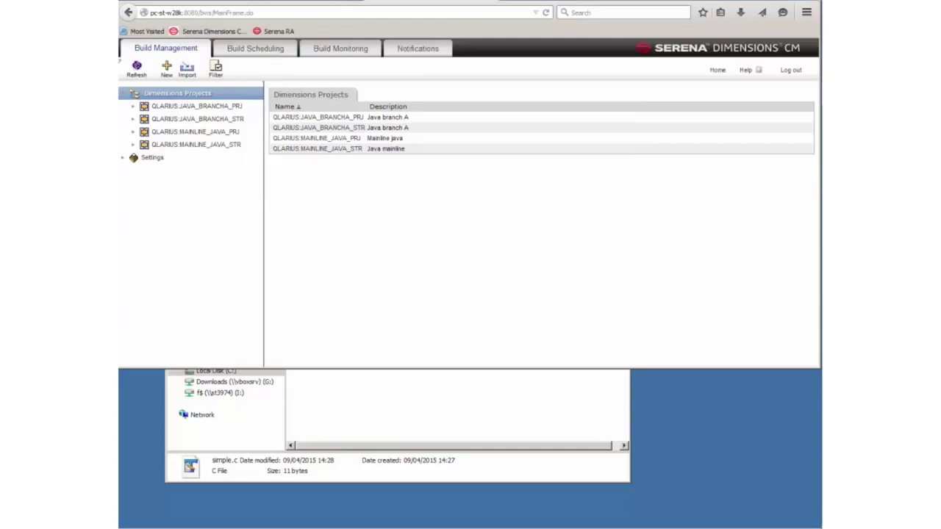
pyautogui.click(168, 71)
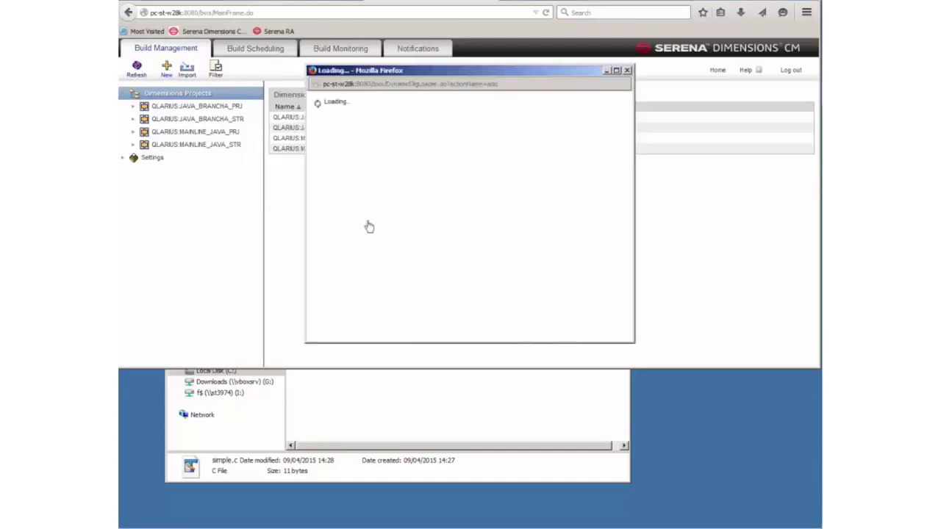
pyautogui.click(446, 150)
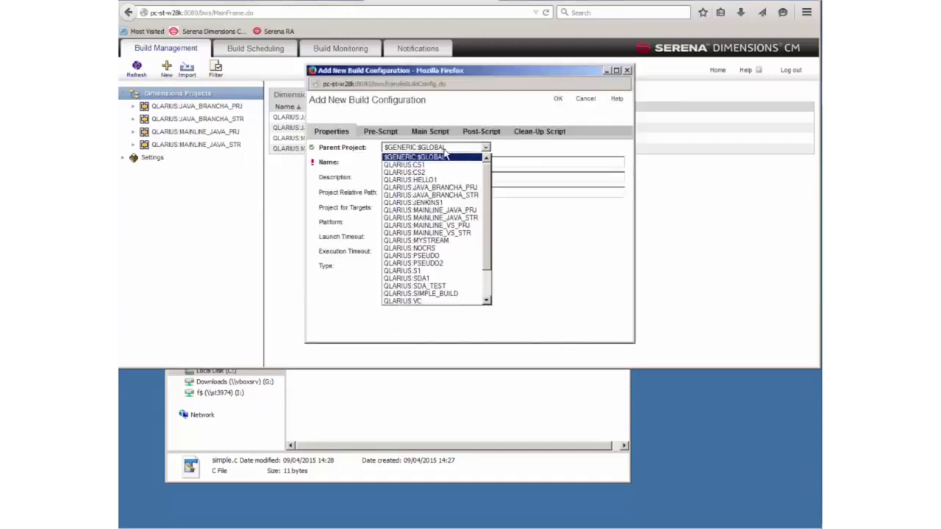
pyautogui.click(437, 294)
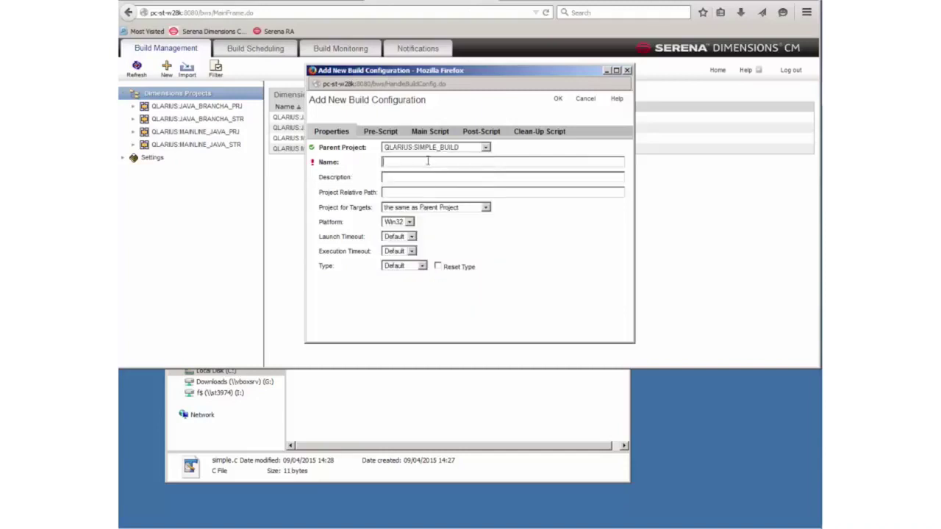
pyautogui.click(427, 161)
pyautogui.write('Simple')
pyautogui.click(430, 174)
pyautogui.write('Simple Build dem')
# - Make the pre-script delete both simple.exe and simple.obj, then save the configuration
pyautogui.click(382, 131)
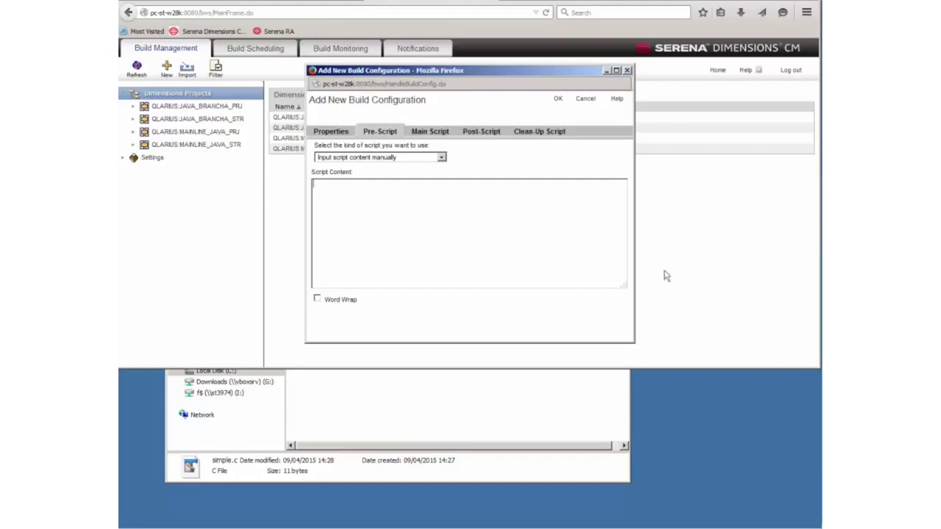
pyautogui.write('if exist simple.exe del /f simple.exe')
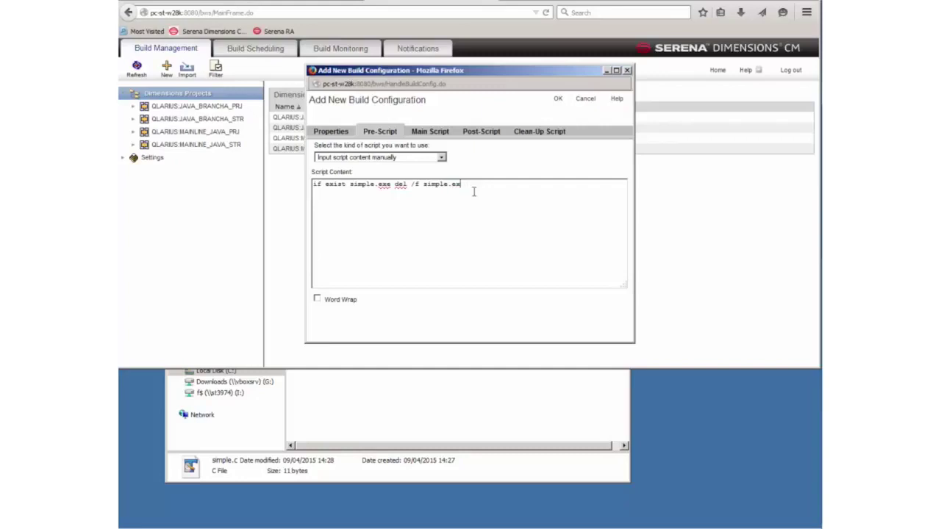
pyautogui.write('if exist simple.exe del /f simple.exe')
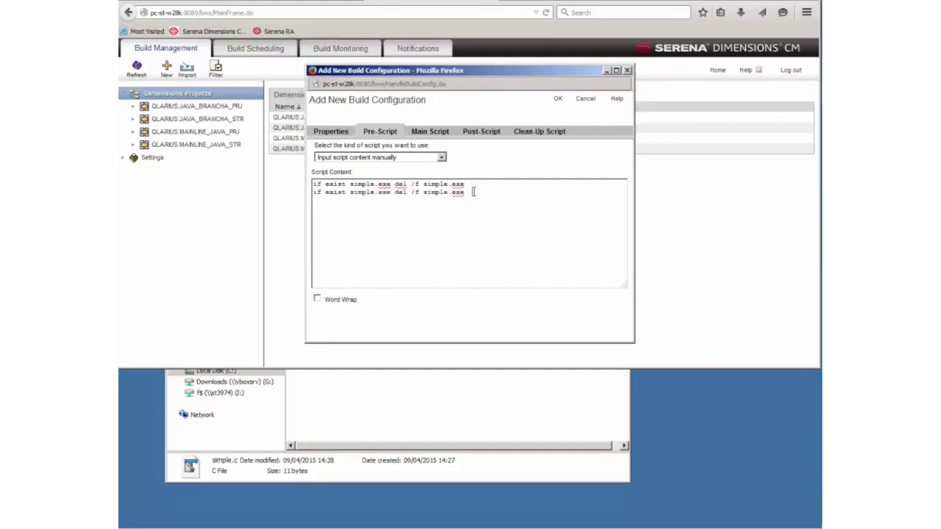
pyautogui.write('obj')
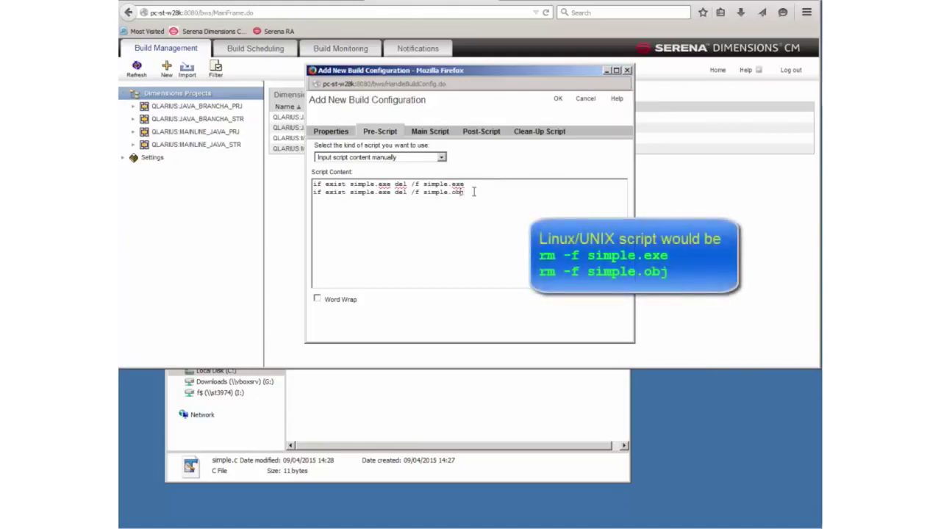
pyautogui.press('BackSpace')
pyautogui.press('BackSpace')
pyautogui.press('BackSpace')
pyautogui.write('obj')
pyautogui.click(557, 99)
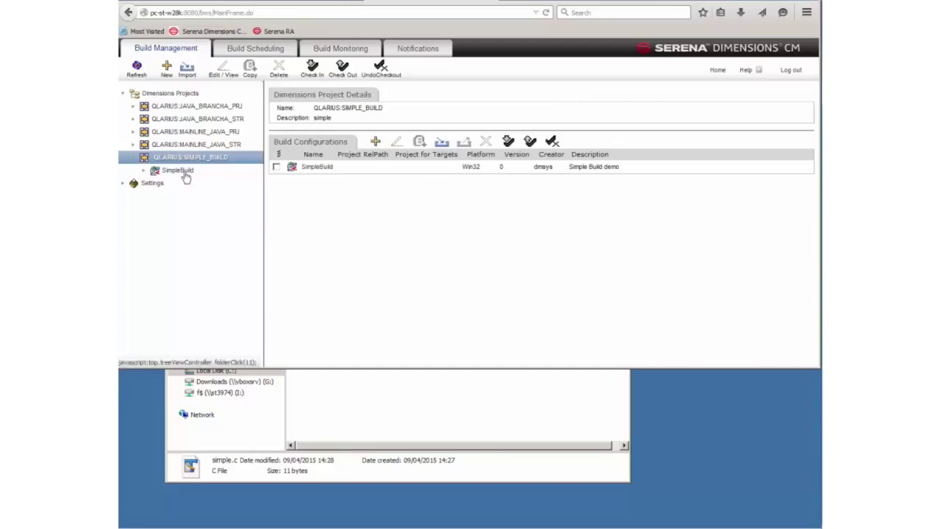
# - Open SimpleBuild and start a new build target named simple.exe
pyautogui.click(177, 170)
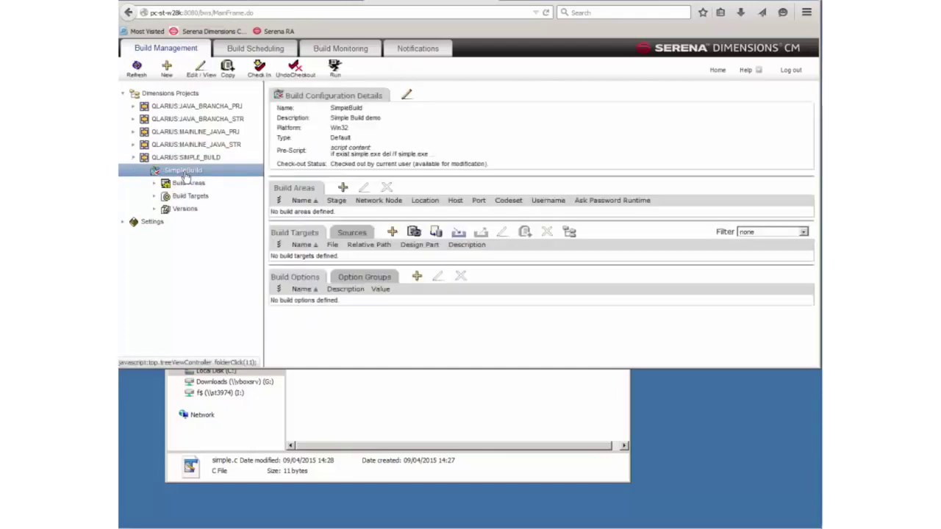
pyautogui.click(393, 232)
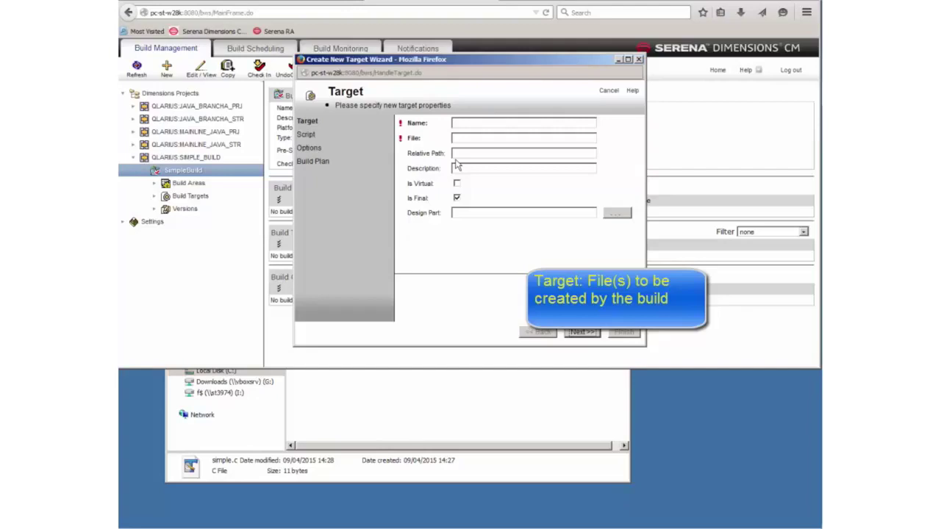
pyautogui.click(489, 123)
pyautogui.write('s')
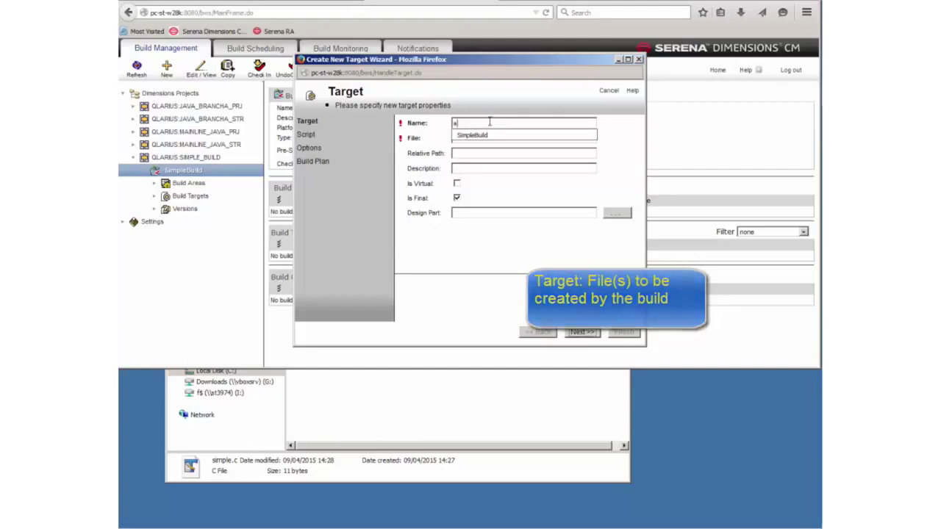
pyautogui.write('imple.exe')
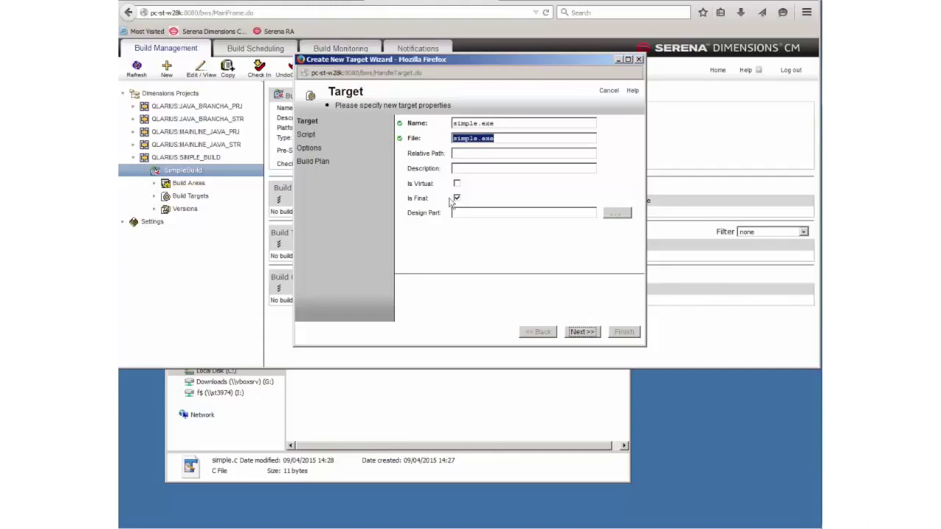
# - Give the target a script copying simple.c to simple.obj and then to simple.exe
pyautogui.click(580, 332)
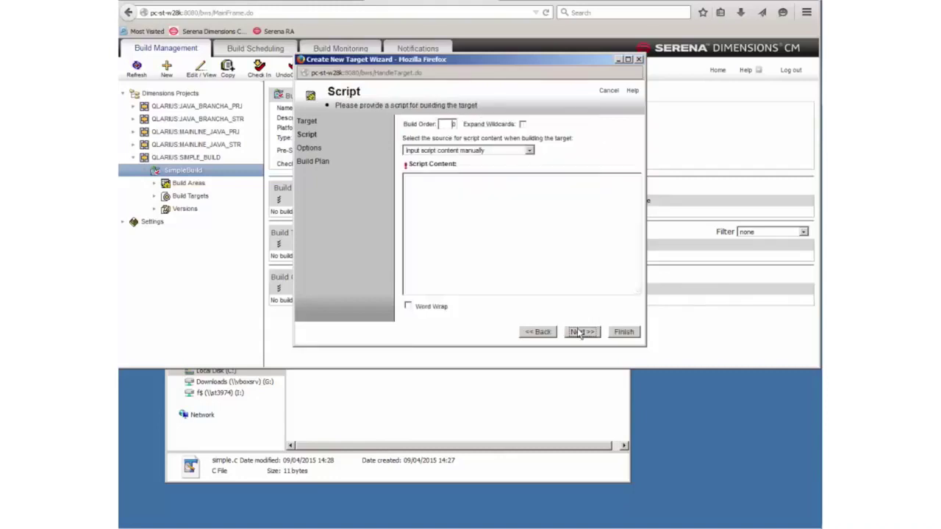
pyautogui.write('copy')
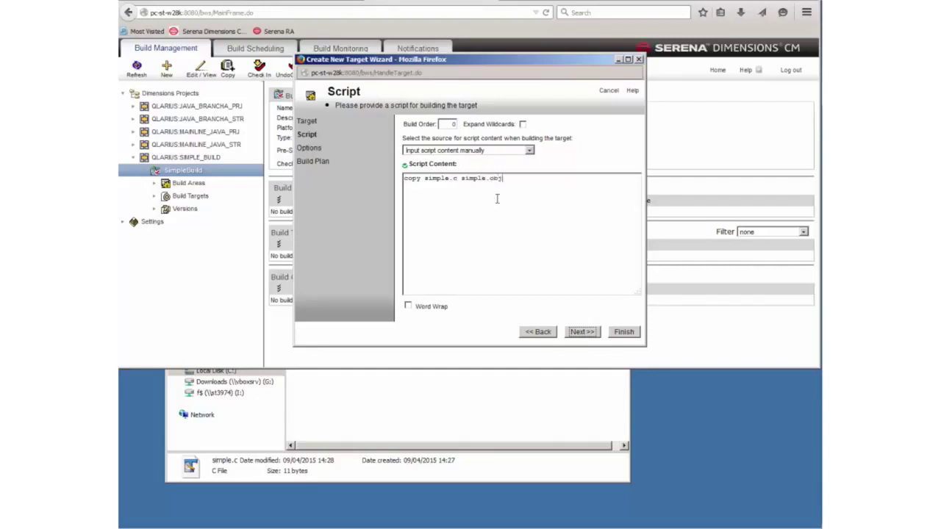
pyautogui.write('simple.obj simple.exe')
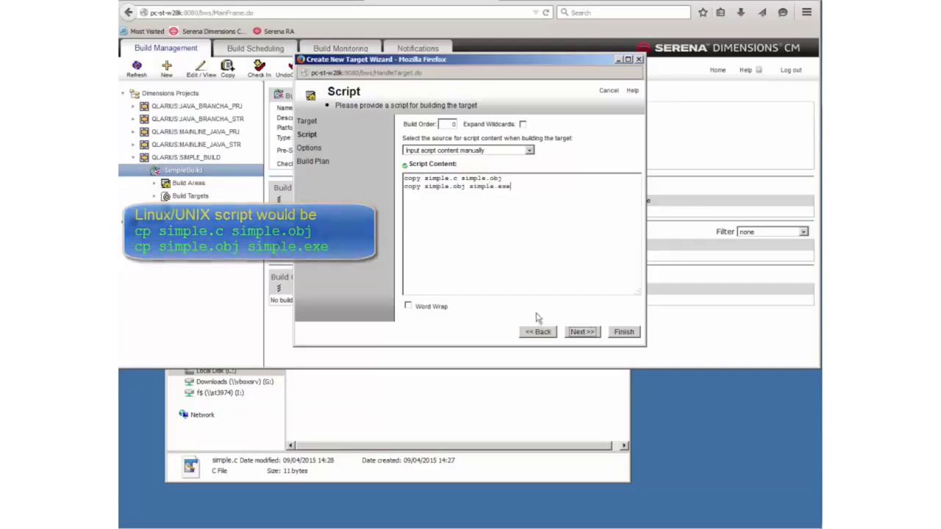
pyautogui.click(626, 335)
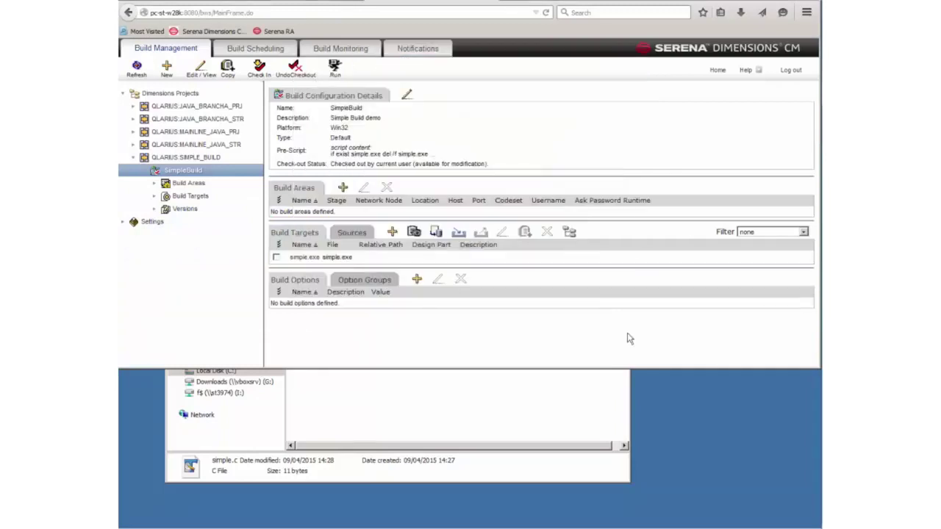
# - Add the root folder's *.c mask as SimpleBuild sources, then open the simple.exe target
pyautogui.click(348, 232)
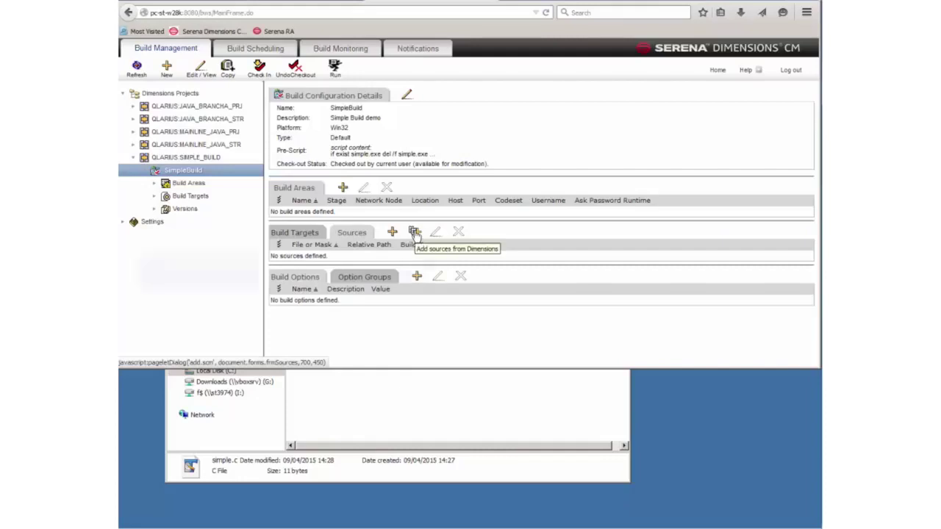
pyautogui.click(414, 233)
pyautogui.click(274, 127)
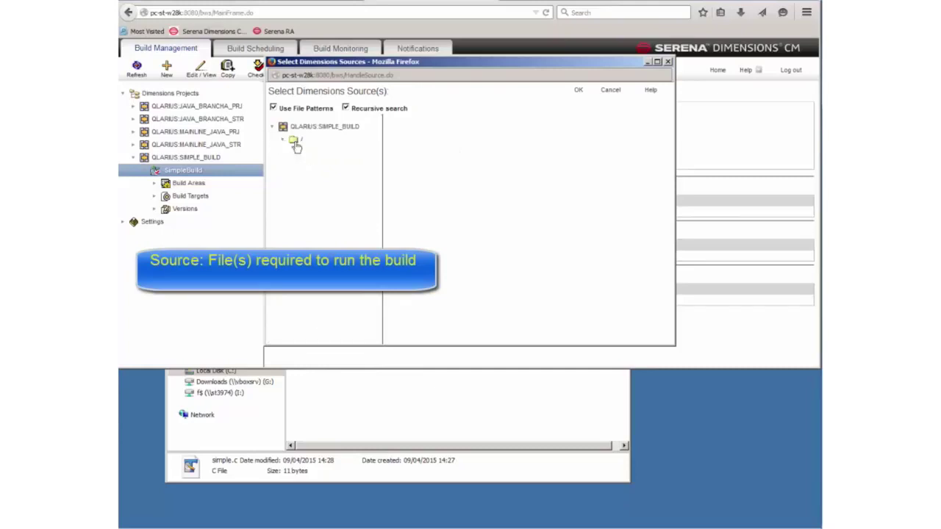
pyautogui.click(295, 141)
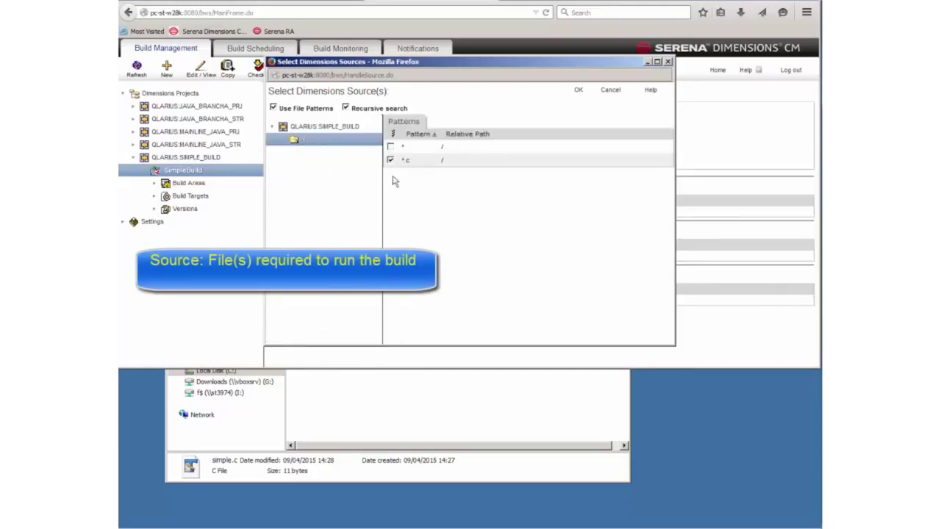
pyautogui.click(579, 89)
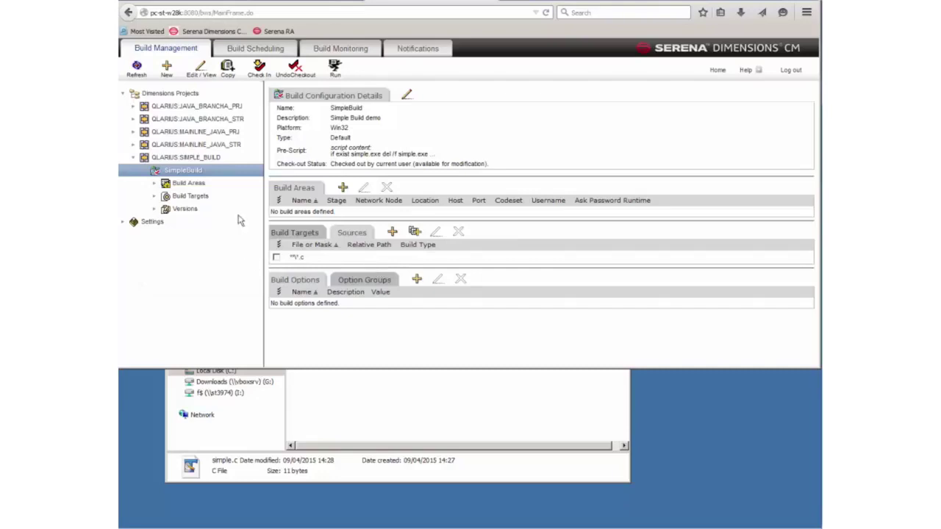
pyautogui.click(194, 196)
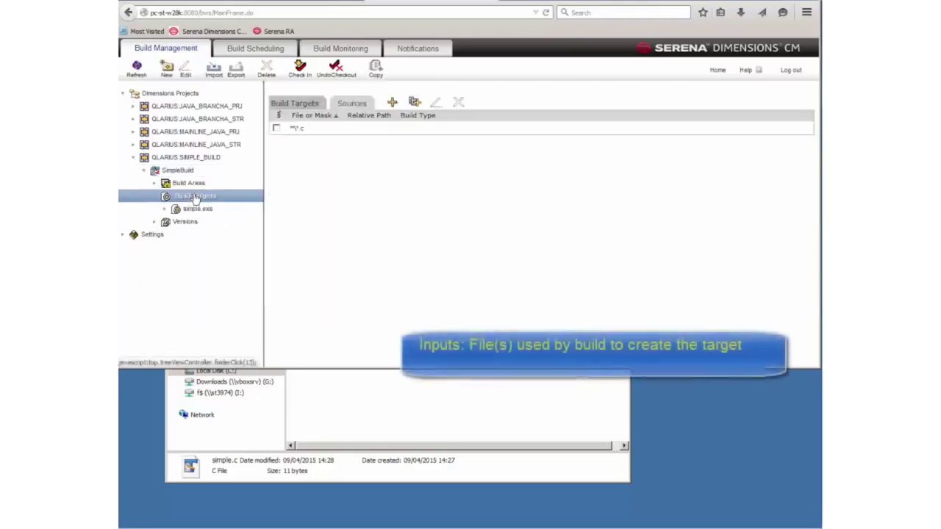
pyautogui.click(197, 208)
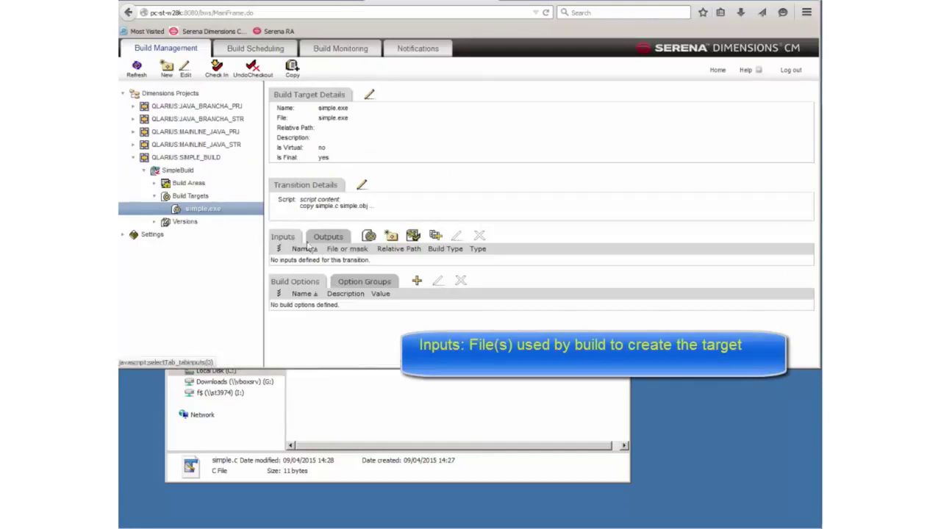
# - Add the *.c source as the simple.exe target's input, then show SimpleBuild's Build Areas
pyautogui.click(438, 235)
pyautogui.click(370, 166)
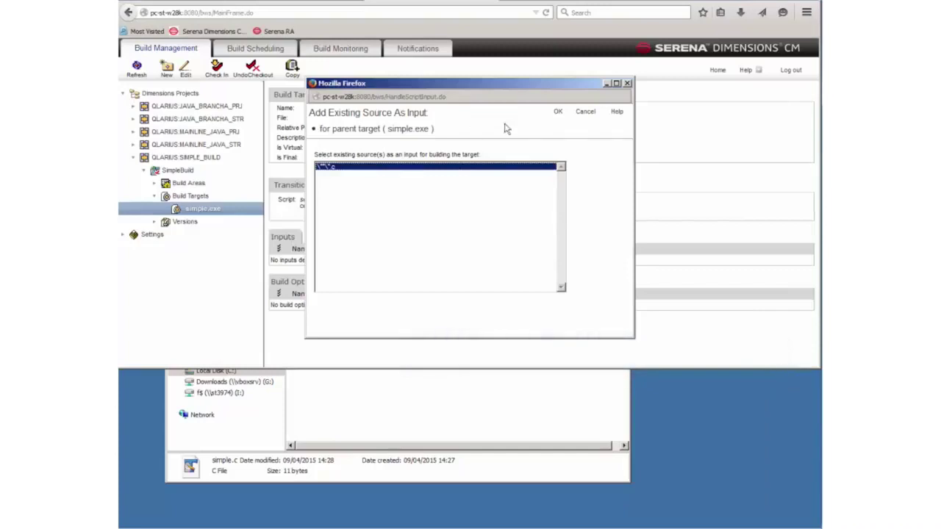
pyautogui.click(556, 112)
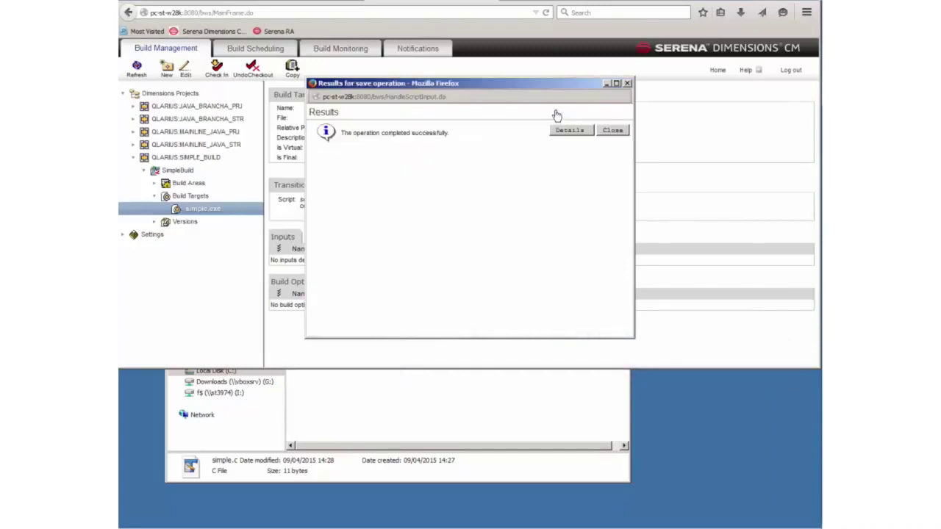
pyautogui.click(612, 130)
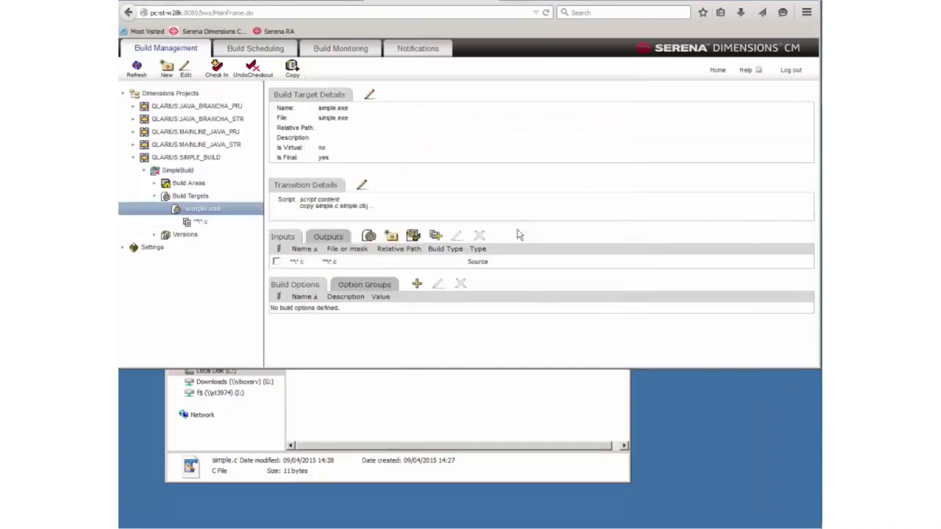
pyautogui.click(188, 185)
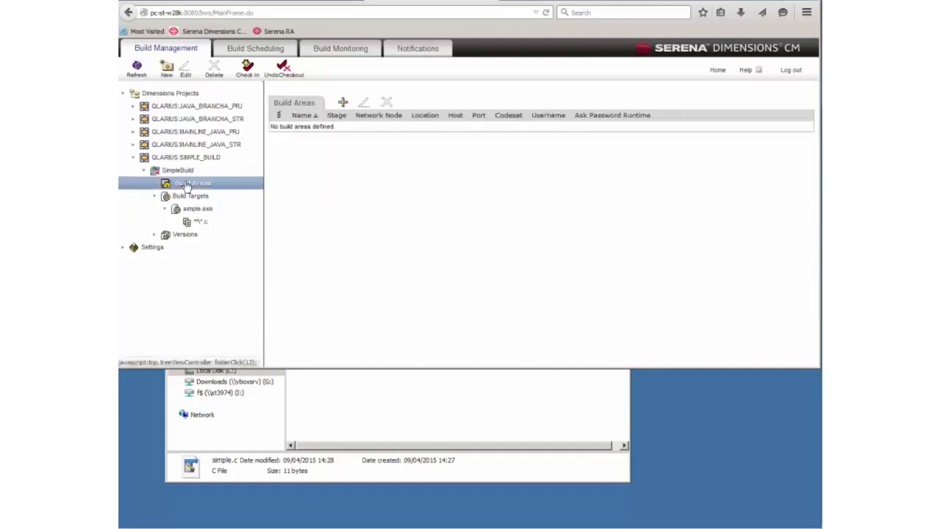
# - Begin a new work area with ID 'Simple Area' on node PC-ST-W28K, then bring the SimpleWorkArea folder forward
pyautogui.click(342, 104)
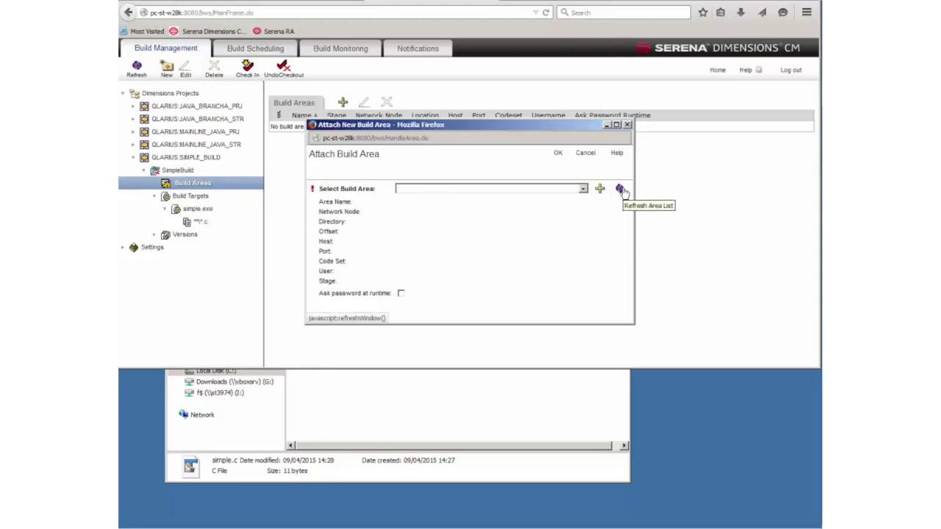
pyautogui.click(599, 190)
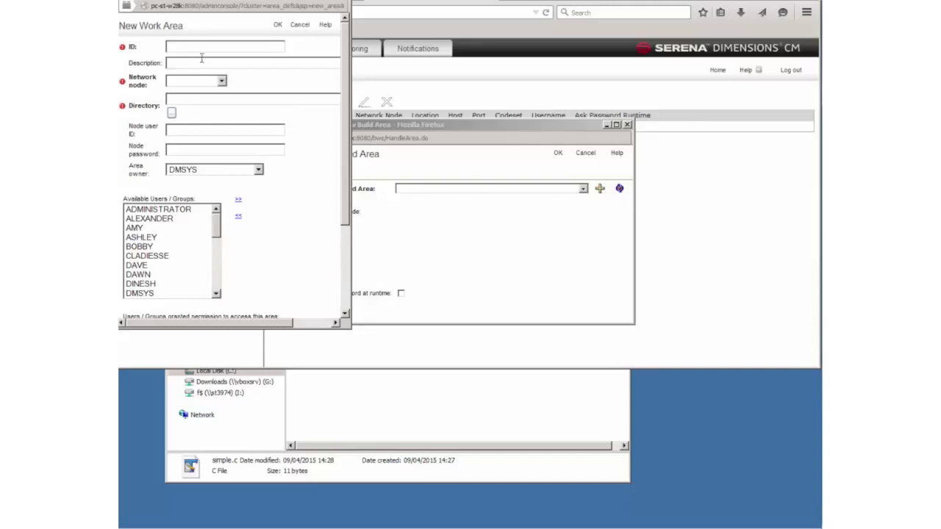
pyautogui.write('Simple Area')
pyautogui.click(192, 81)
pyautogui.click(188, 101)
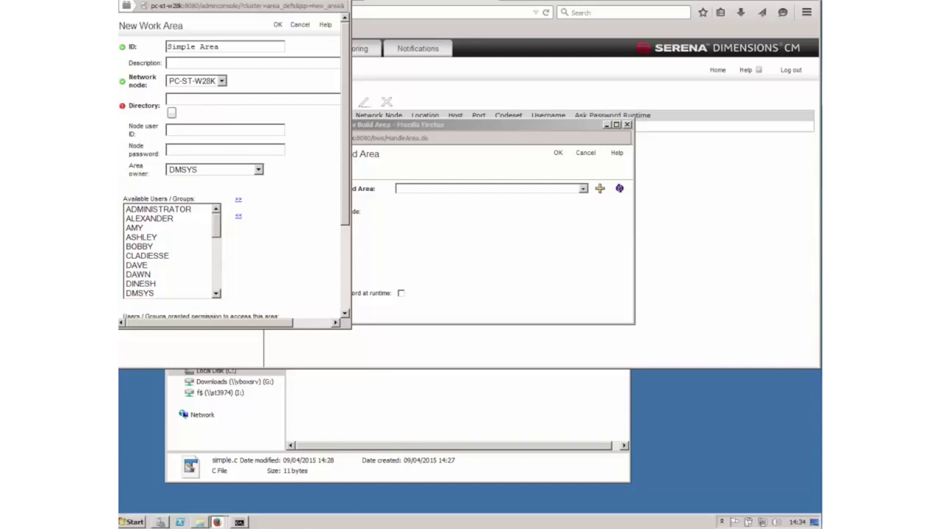
pyautogui.click(241, 522)
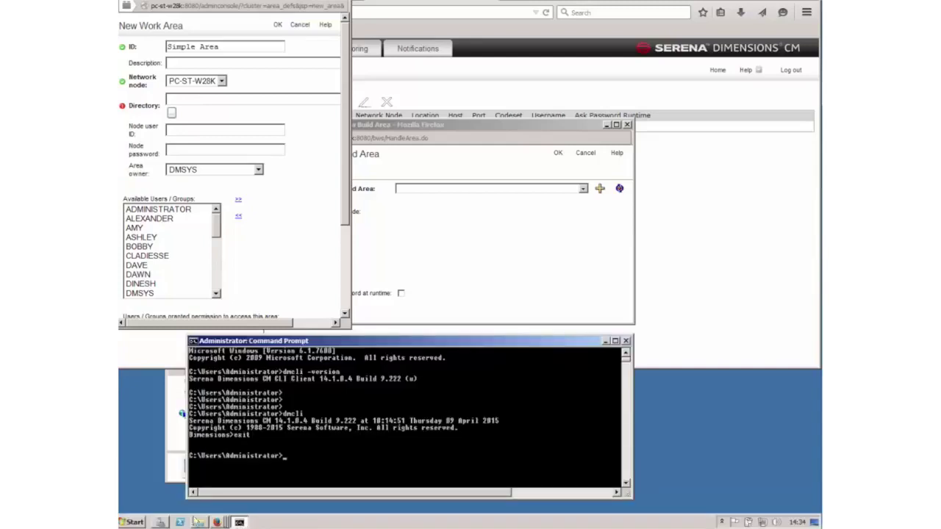
pyautogui.click(200, 522)
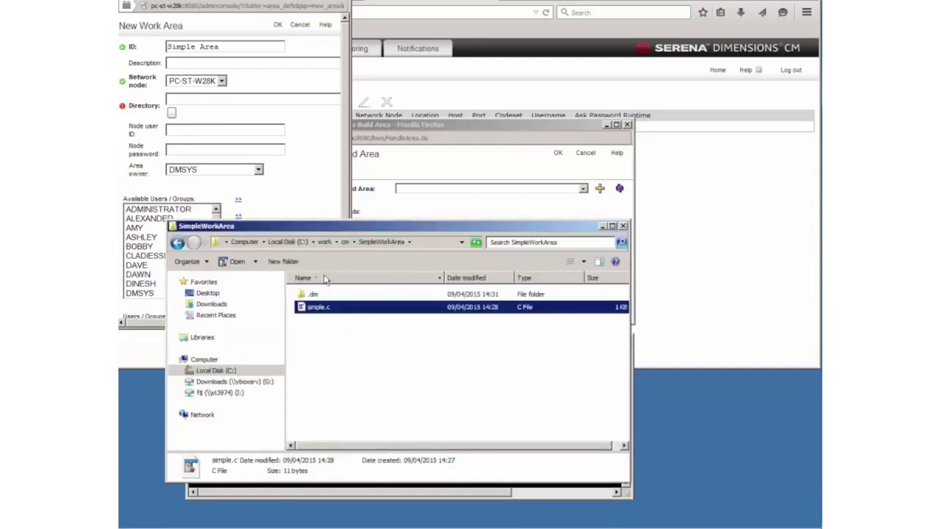
# - Create a new empty folder named Buildarea inside C:\work\cm
pyautogui.click(344, 242)
pyautogui.rightClick(350, 375)
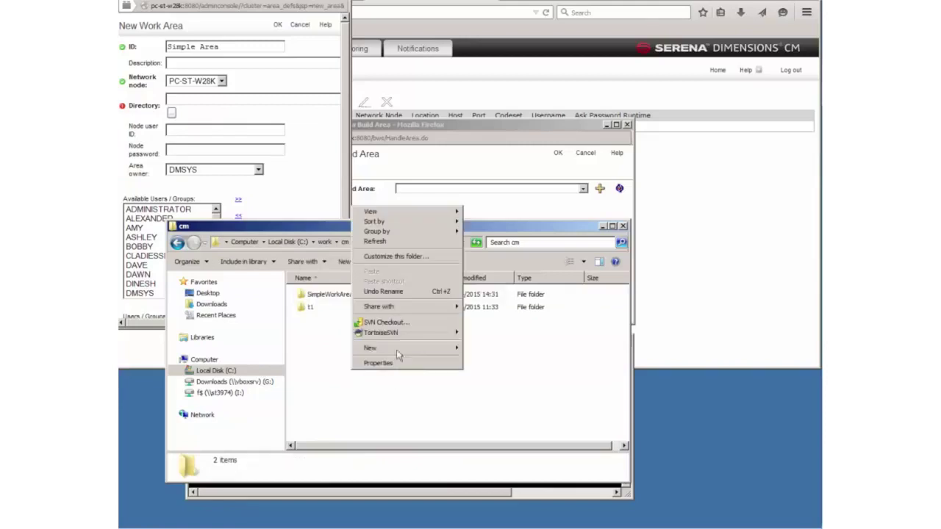
pyautogui.moveTo(403, 348)
pyautogui.click(481, 348)
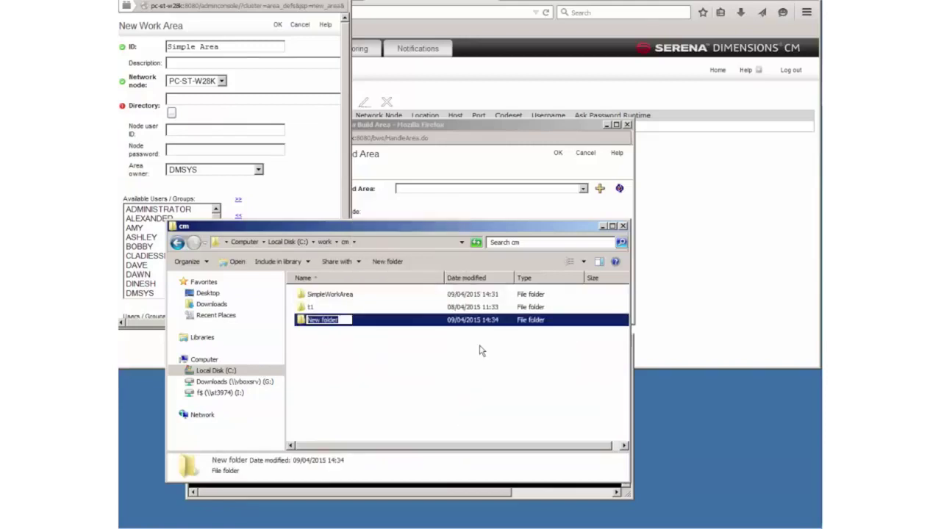
pyautogui.write('Build')
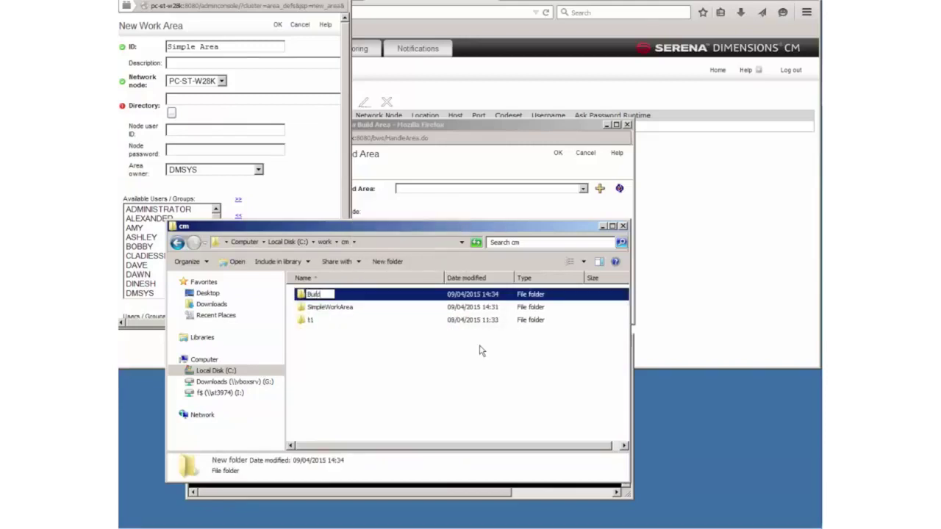
pyautogui.write('area')
pyautogui.press('Return')
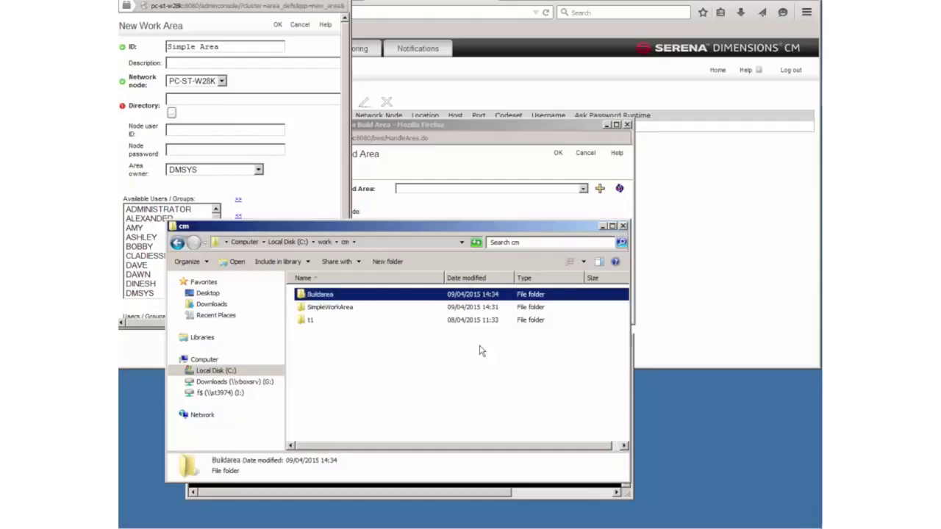
# - Set the work area's Directory field to C:\work\cm\Buildarea
pyautogui.doubleClick(322, 299)
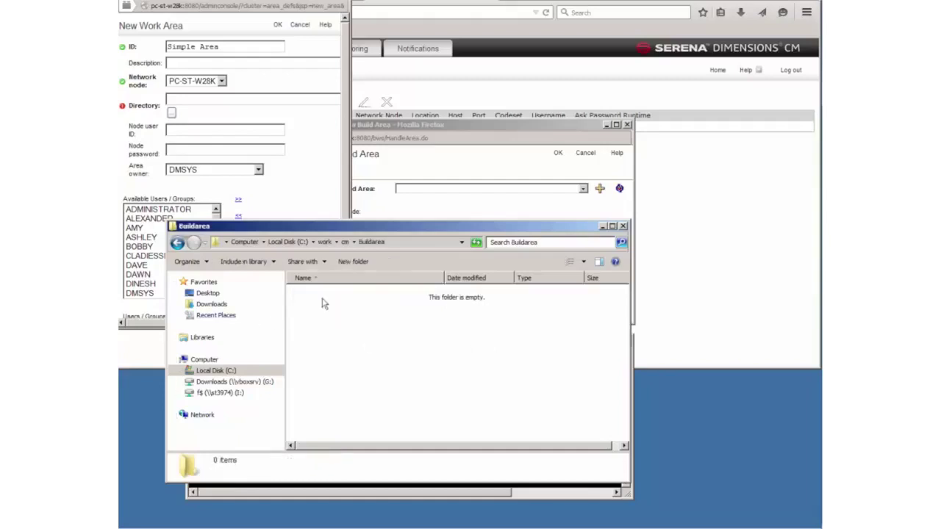
pyautogui.click(397, 242)
pyautogui.hotkey('ctrl', 'c')
pyautogui.click(200, 102)
pyautogui.hotkey('ctrl', 'v')
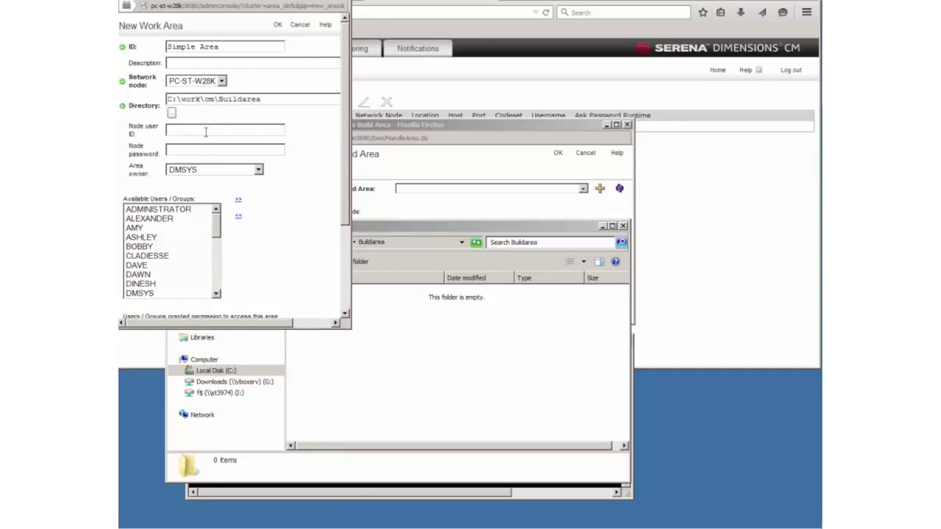
# - Enter the node user ID and password and save the new Simple Area work area
pyautogui.click(206, 131)
pyautogui.write('dmsys')
pyautogui.press('Tab')
pyautogui.write('dmsys')
pyautogui.click(278, 26)
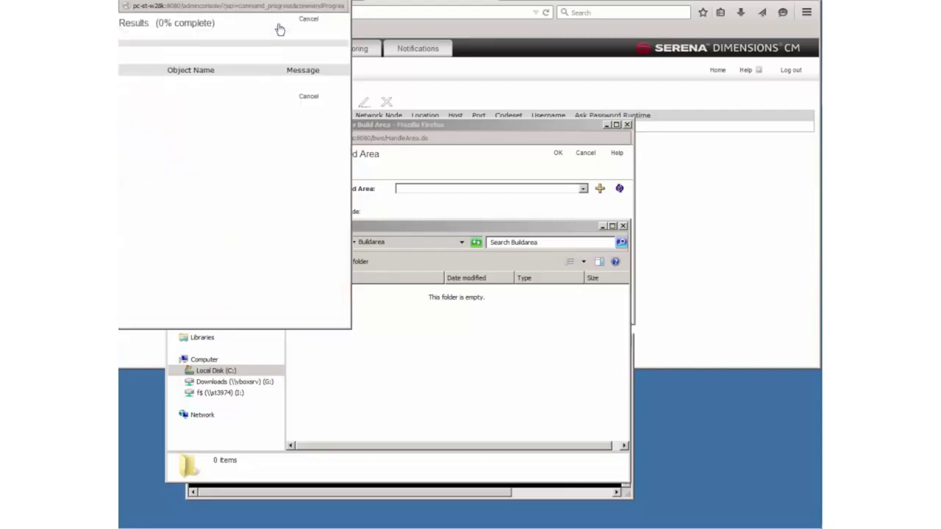
# - Attach SIMPLE AREA as SimpleBuild's build area and minimize the Explorer window
pyautogui.click(559, 192)
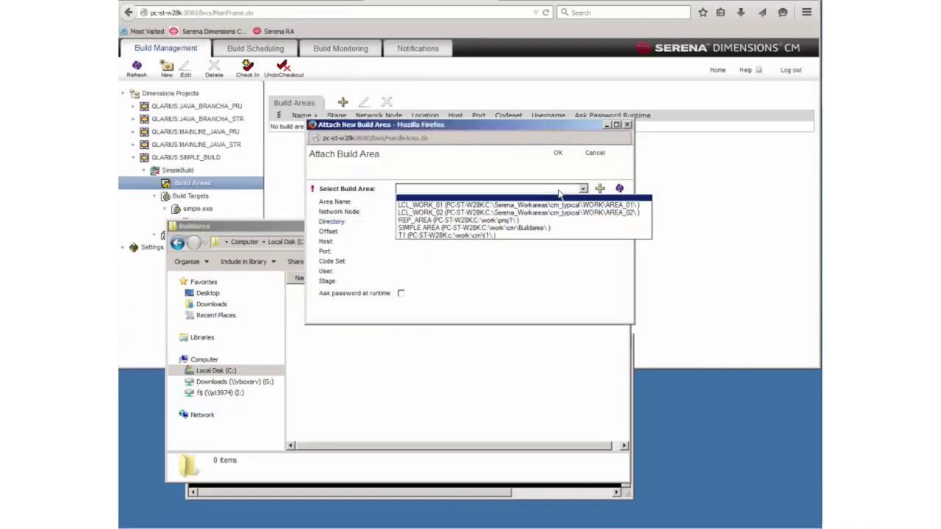
pyautogui.click(498, 228)
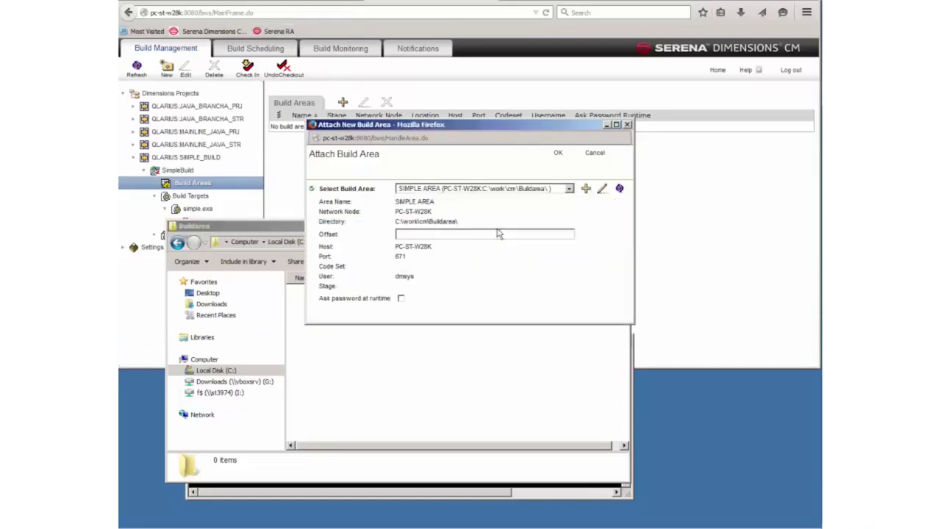
pyautogui.click(557, 152)
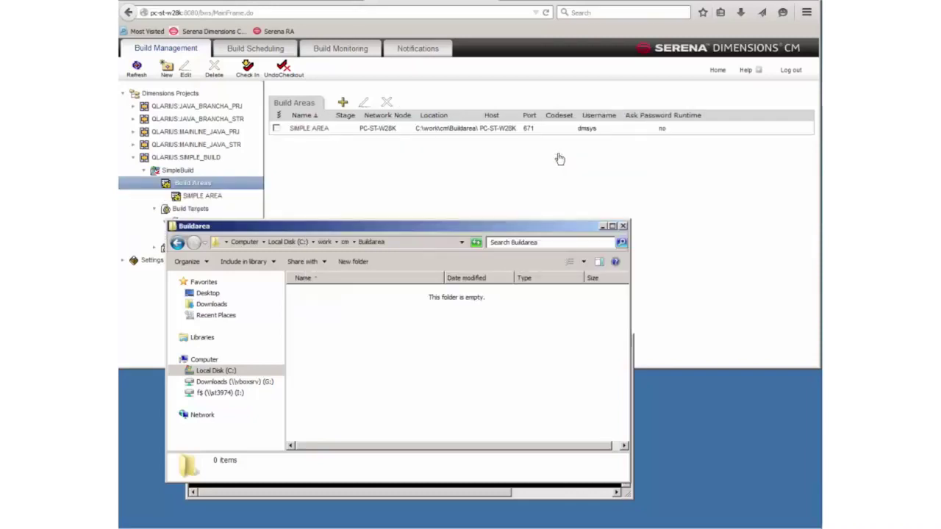
pyautogui.click(602, 226)
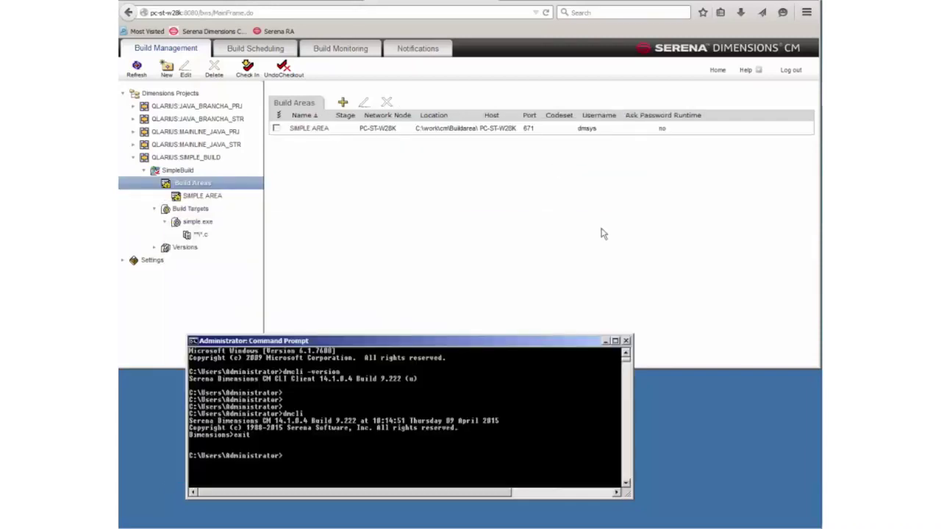
# - Check in SimpleBuild with the comment '1st version' and display its configuration details
pyautogui.click(520, 268)
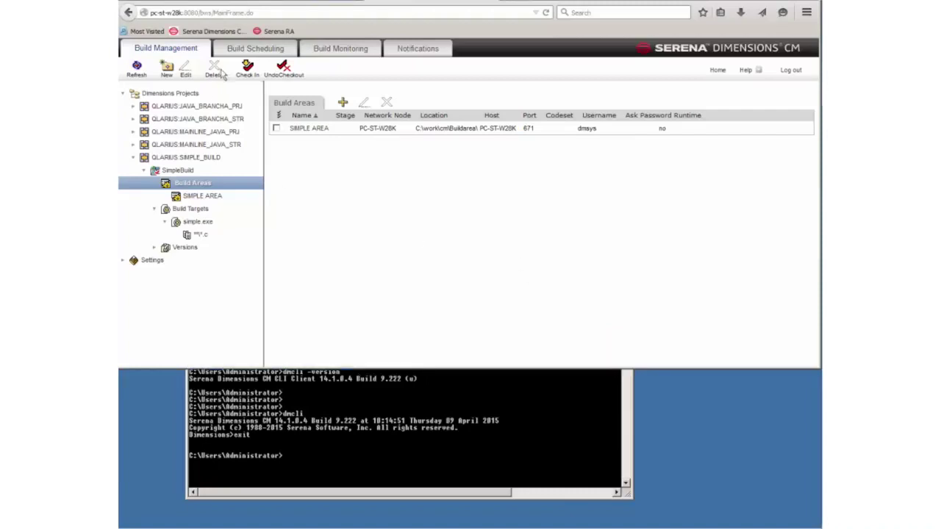
pyautogui.click(247, 70)
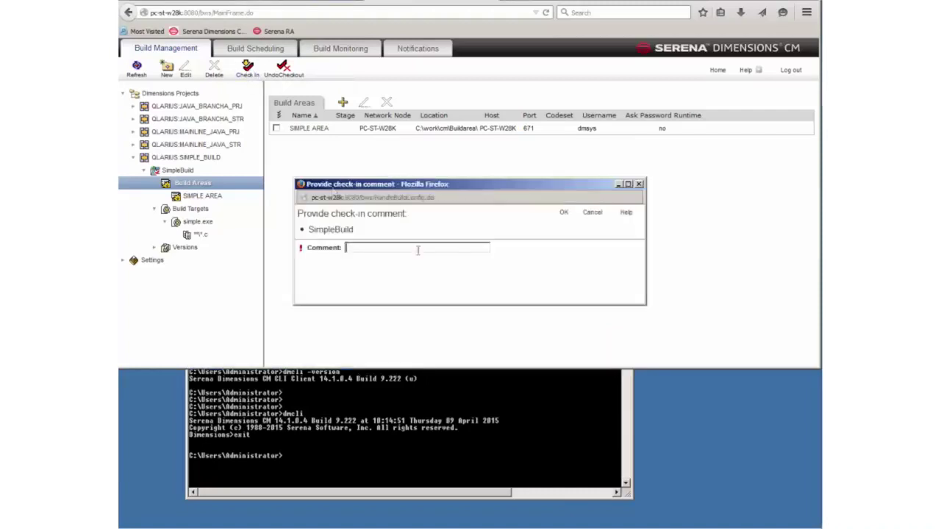
pyautogui.write('1at version')
pyautogui.click(564, 212)
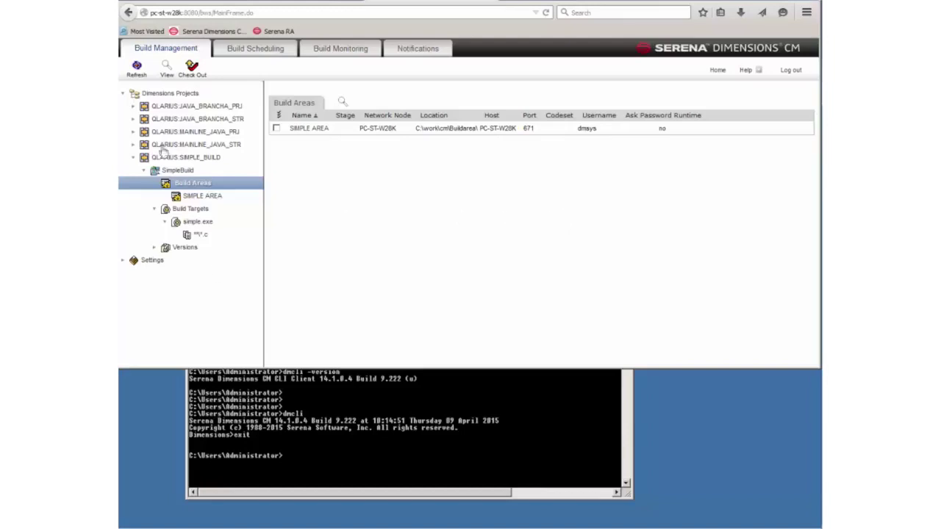
pyautogui.click(179, 171)
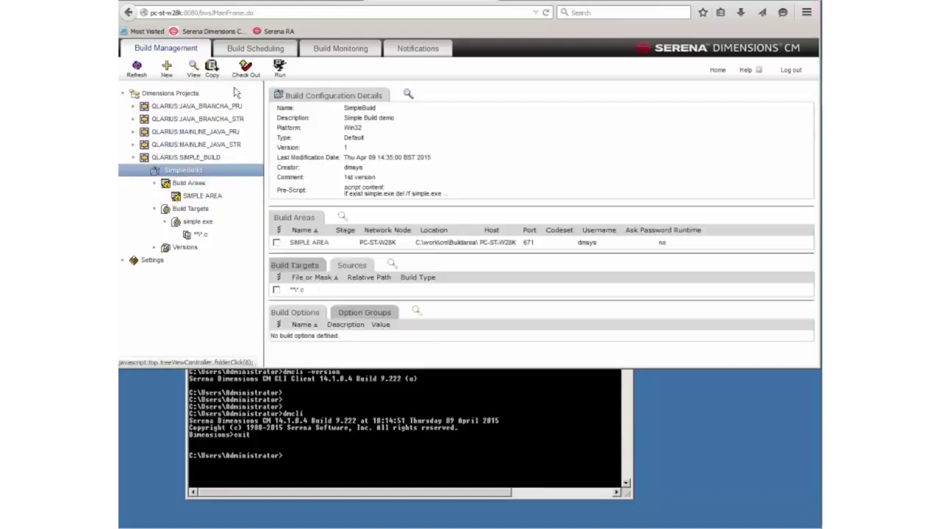
# - Run SimpleBuild with 'Download files to work area' and 'Capture build outputs' both enabled
pyautogui.click(279, 67)
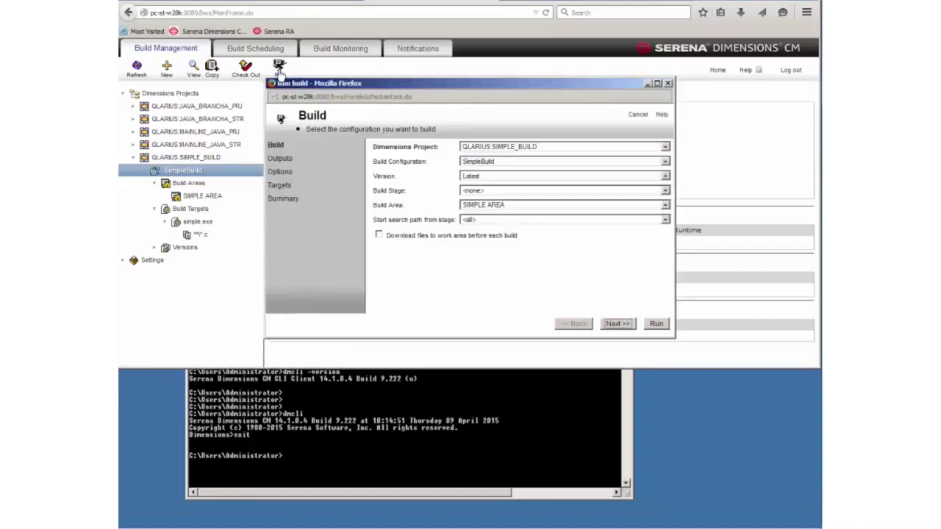
pyautogui.click(379, 235)
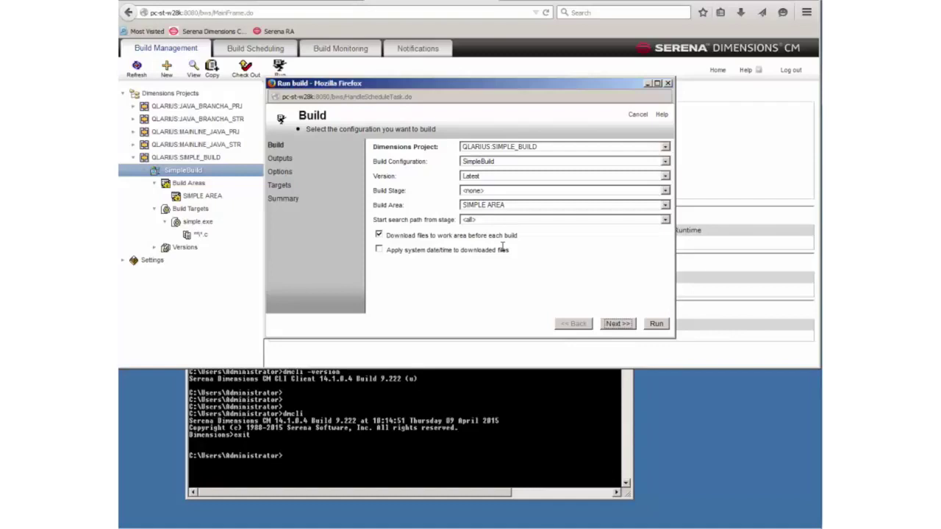
pyautogui.click(617, 323)
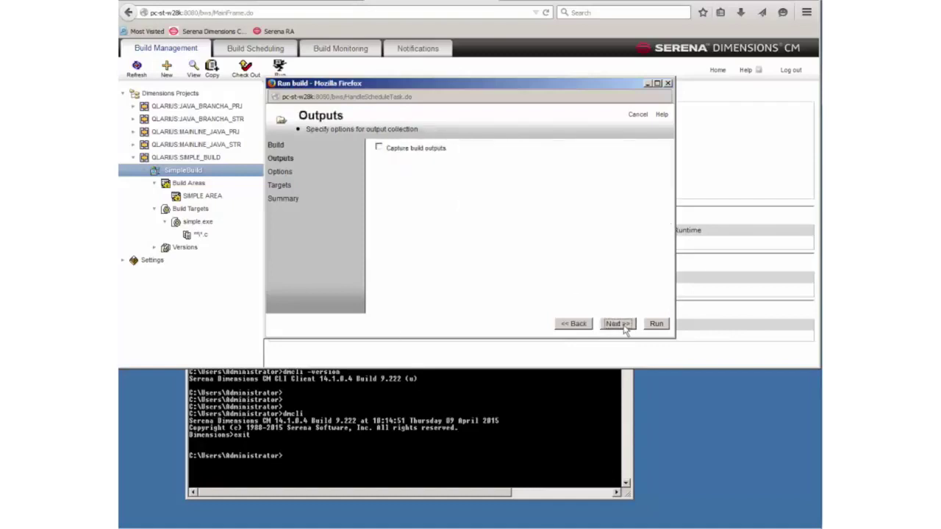
pyautogui.click(379, 148)
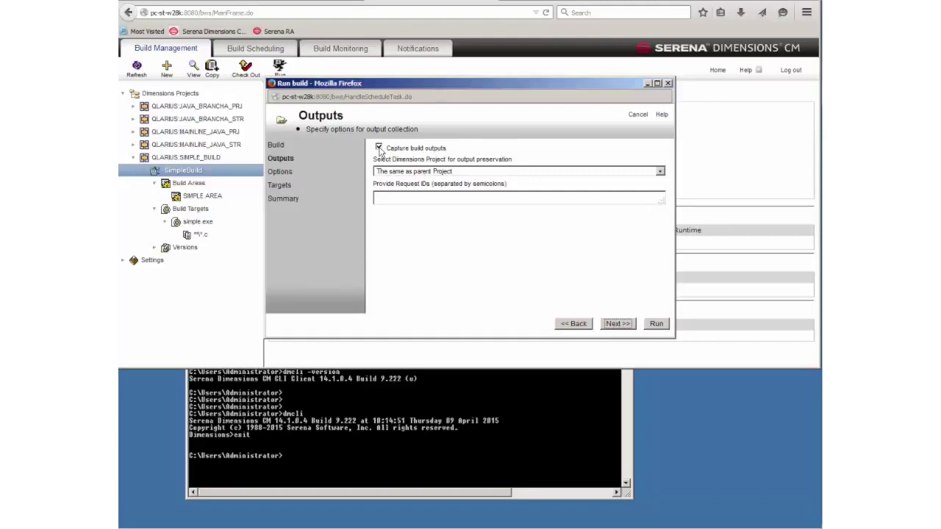
pyautogui.click(658, 326)
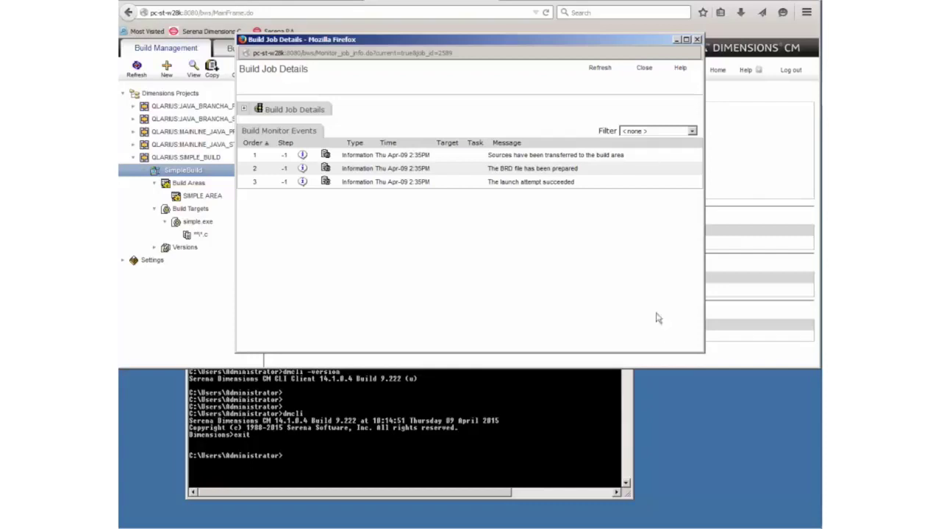
# - Refresh the build job events and review the script and target build step output logs
pyautogui.click(595, 69)
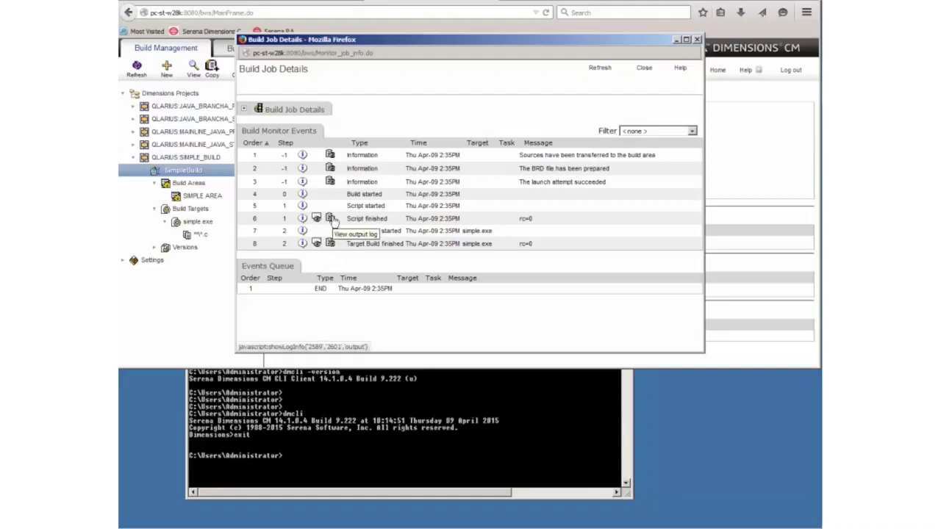
pyautogui.click(330, 218)
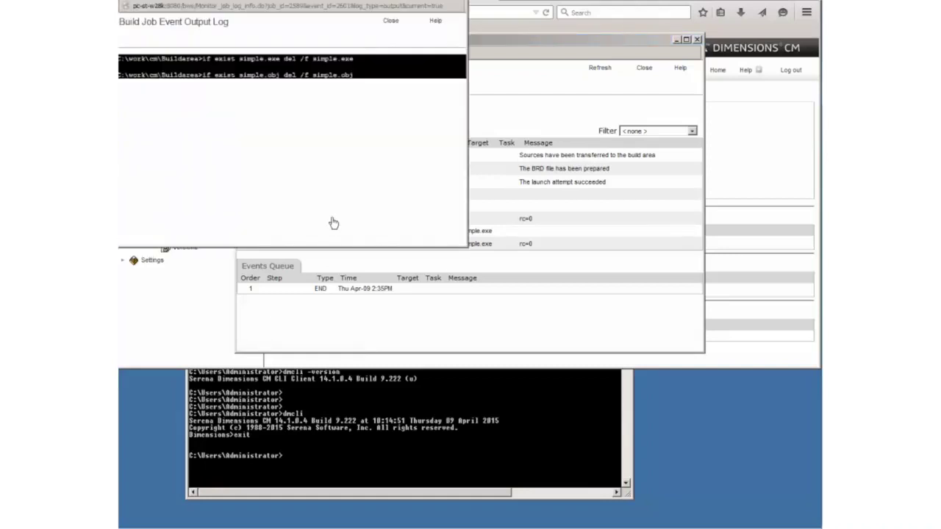
pyautogui.click(394, 26)
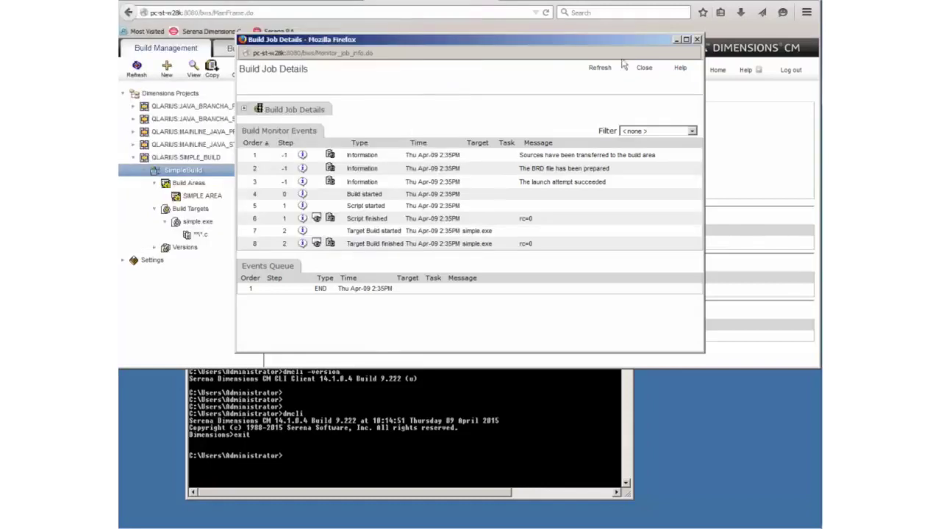
pyautogui.click(330, 245)
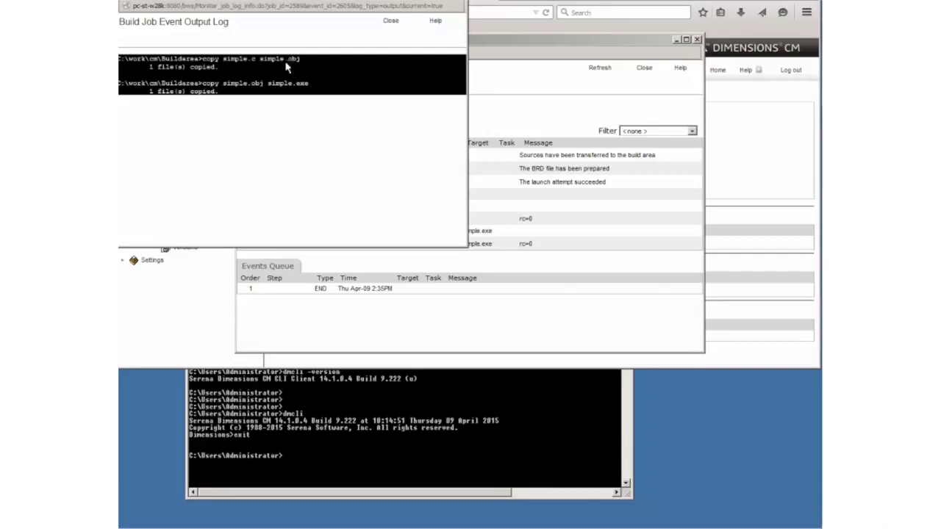
pyautogui.click(390, 22)
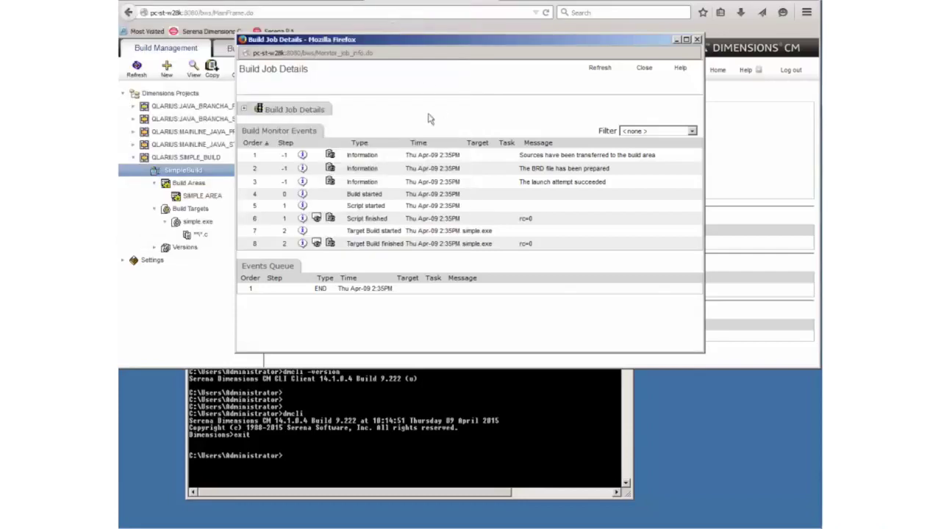
# - Refresh again, review the deployment and footprint output logs, and close the job details
pyautogui.click(598, 70)
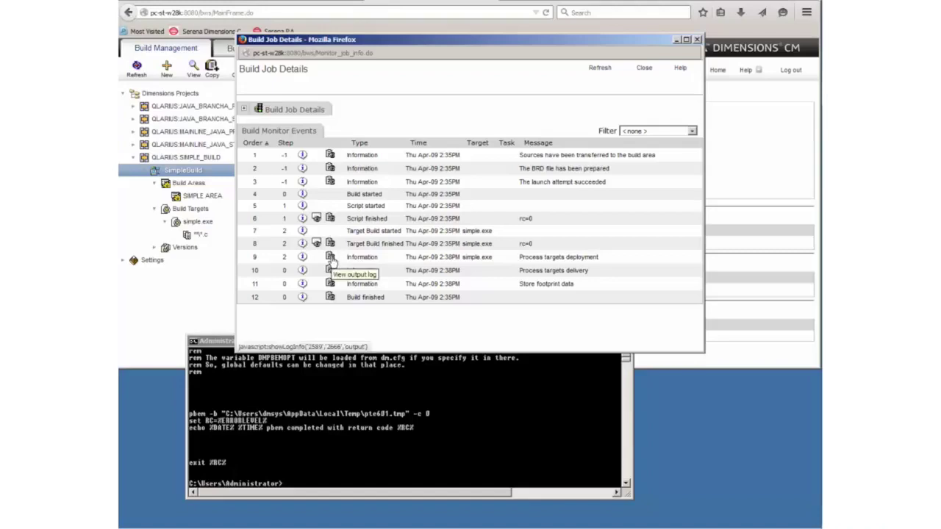
pyautogui.click(330, 257)
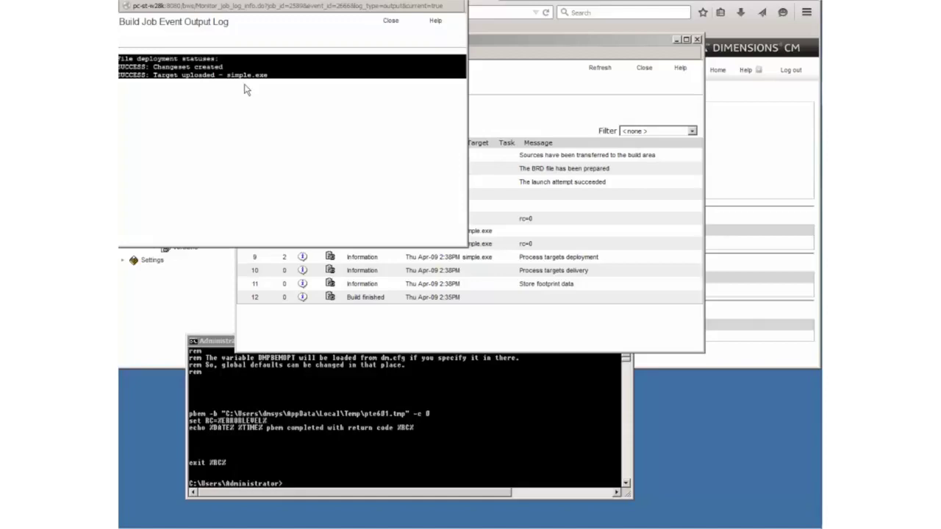
pyautogui.click(390, 21)
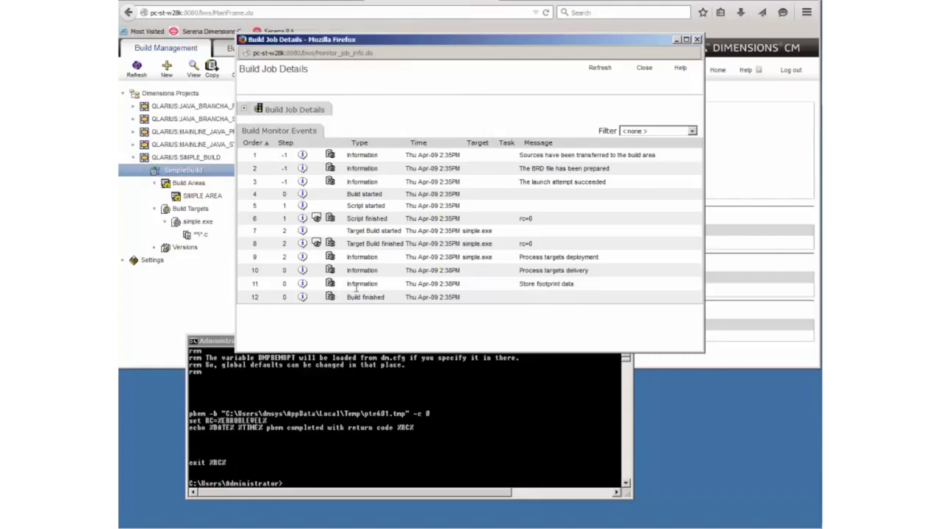
pyautogui.click(330, 286)
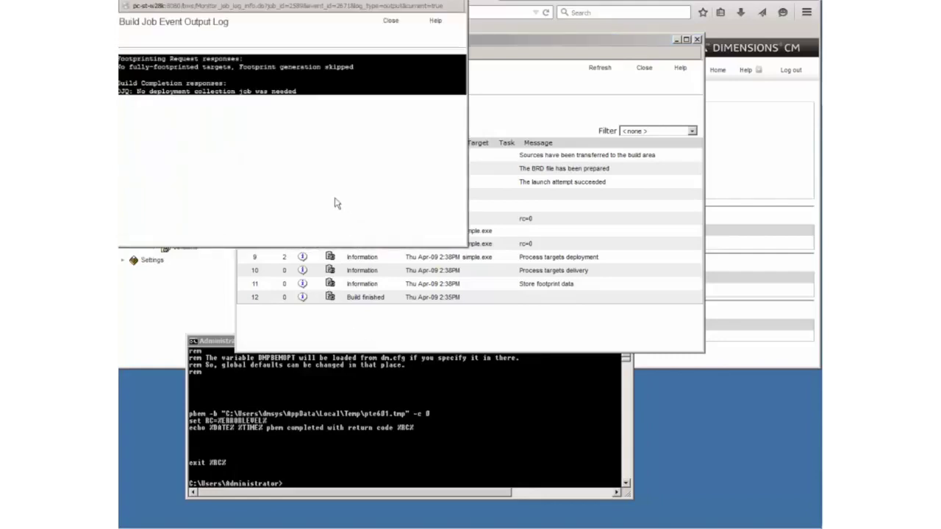
pyautogui.click(392, 22)
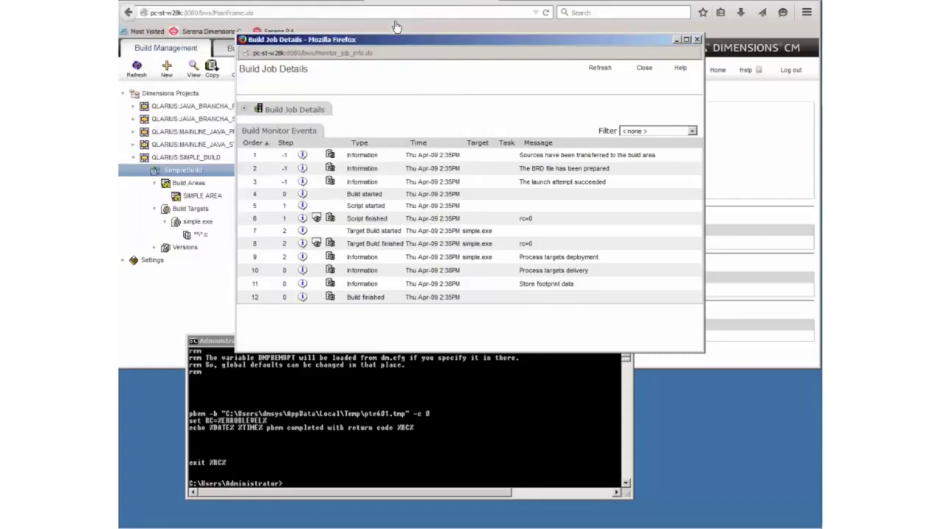
pyautogui.click(644, 71)
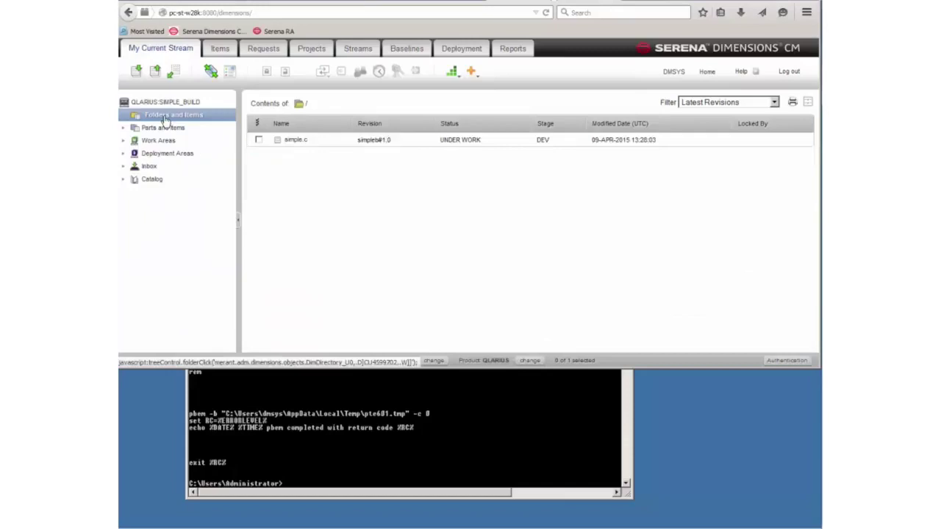
# - Refresh Folders and Items, open simple.exe, and list its Derived Items relationships
pyautogui.click(165, 119)
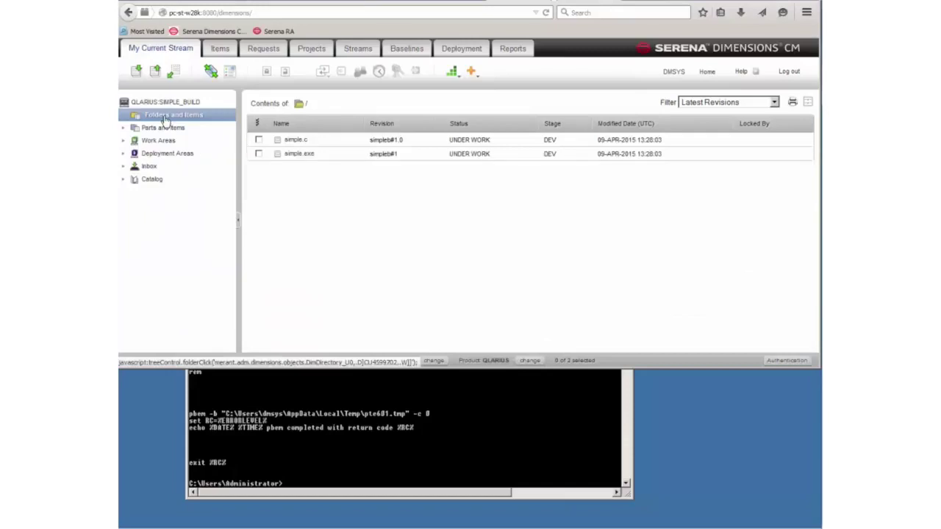
pyautogui.click(302, 154)
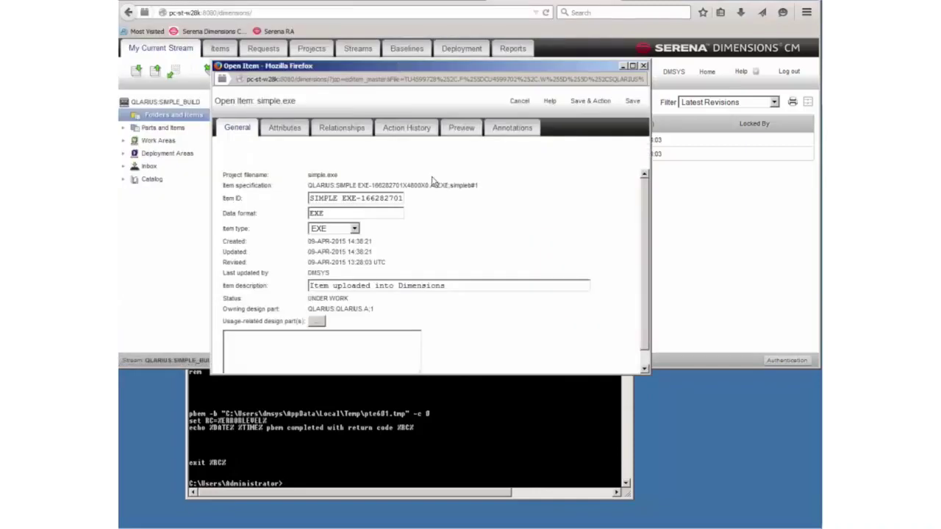
pyautogui.click(343, 130)
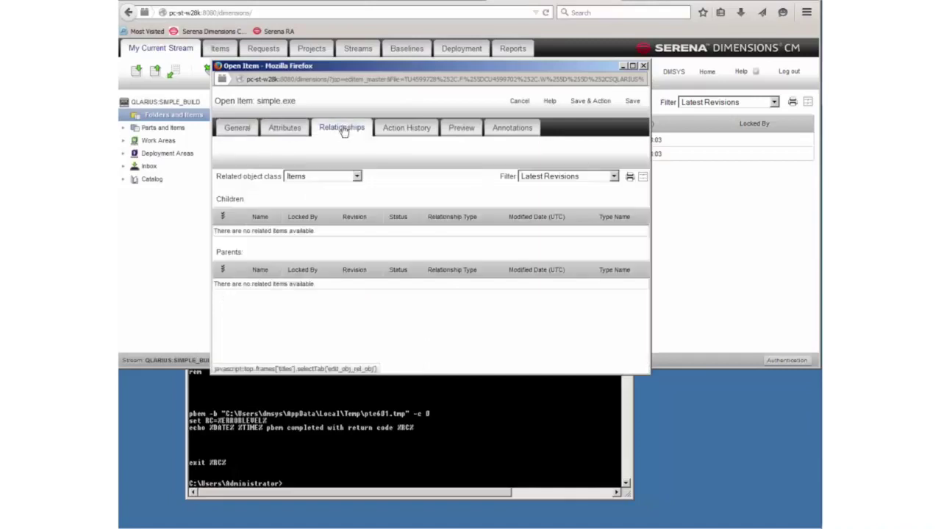
pyautogui.click(298, 180)
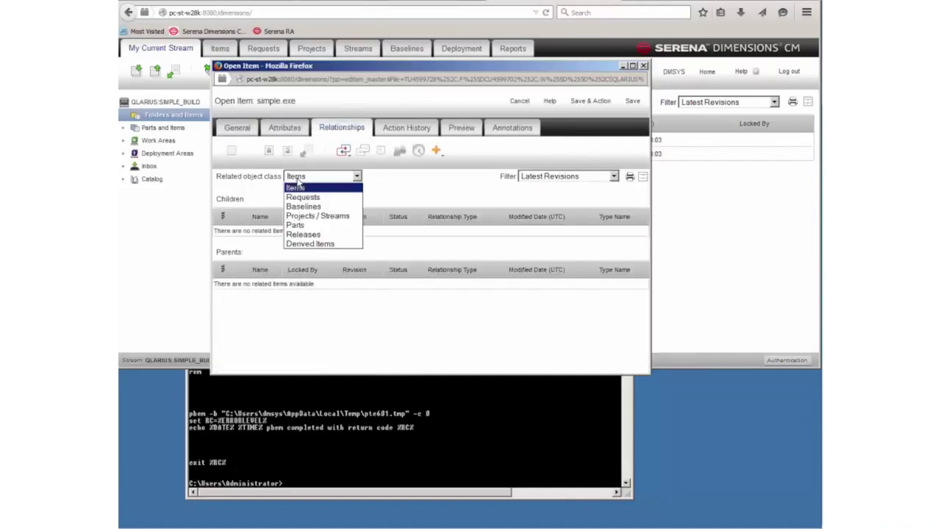
pyautogui.click(311, 244)
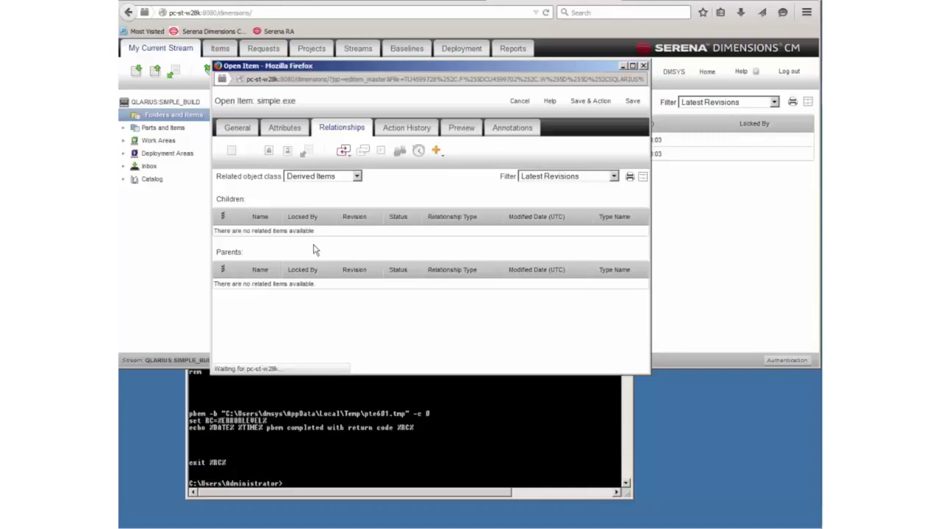